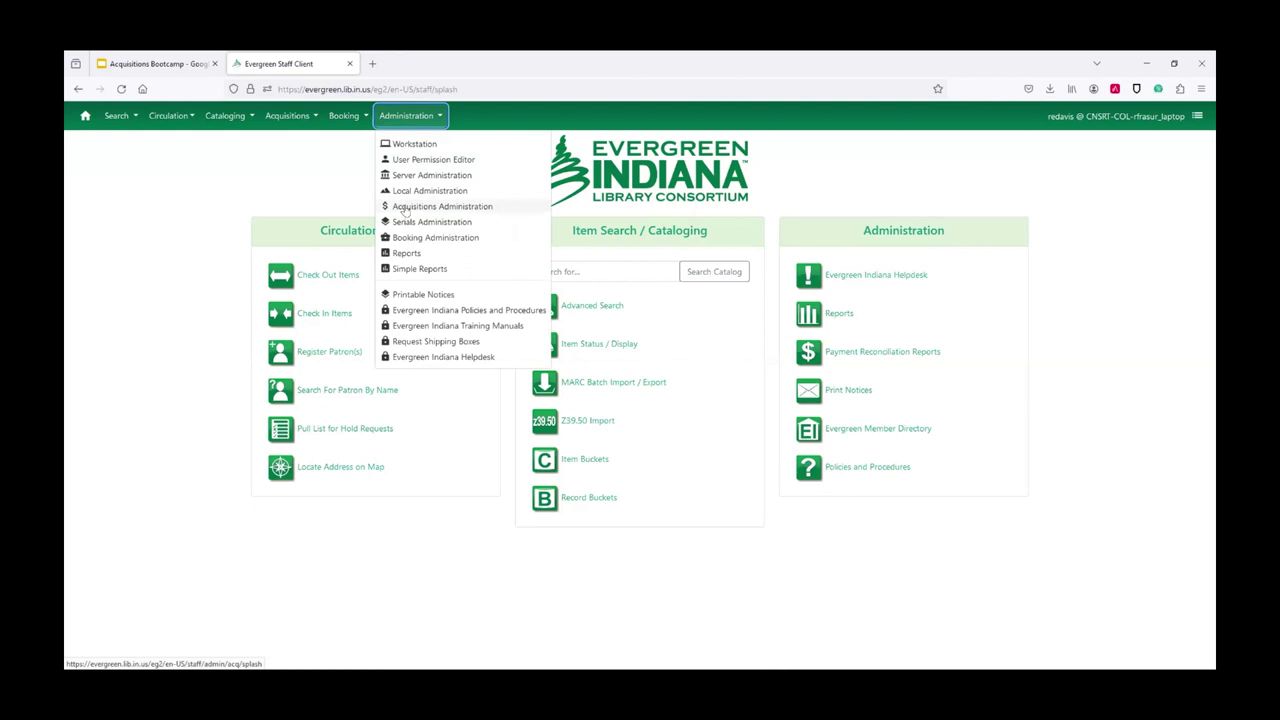
# Open Fund Administration from the Acquisitions Administration page.
pyautogui.click(404, 207)
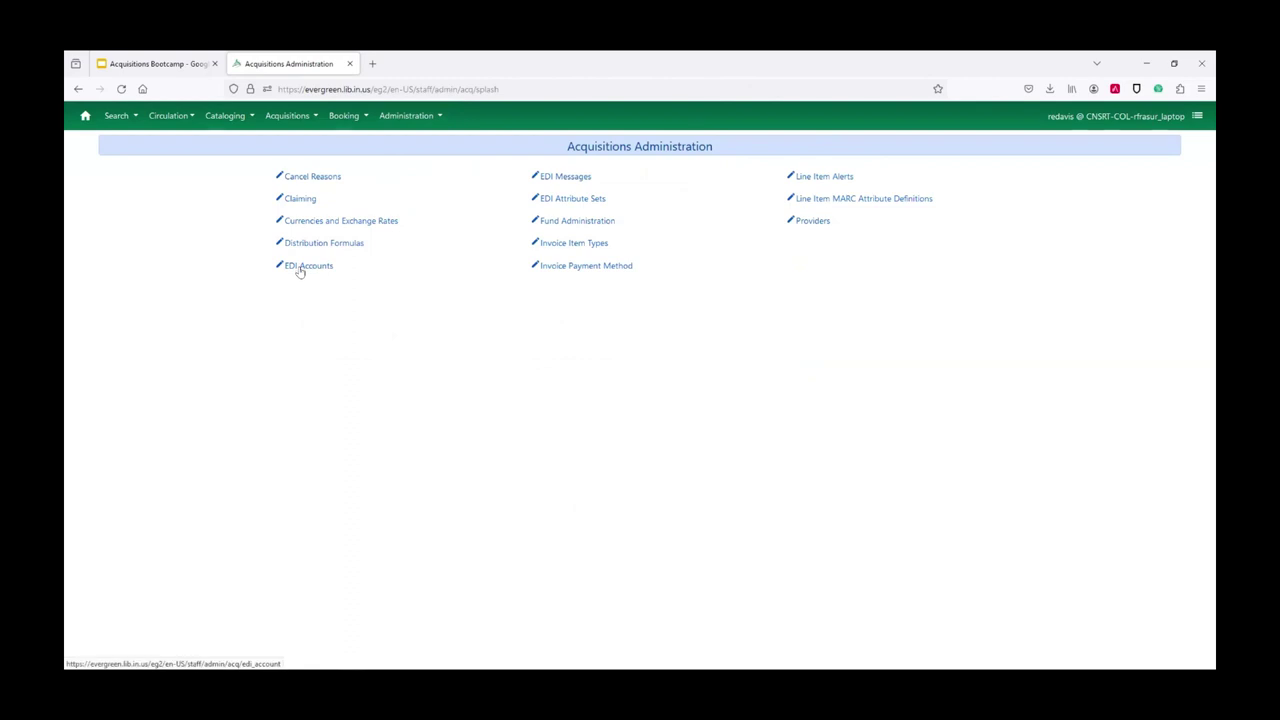
pyautogui.click(568, 228)
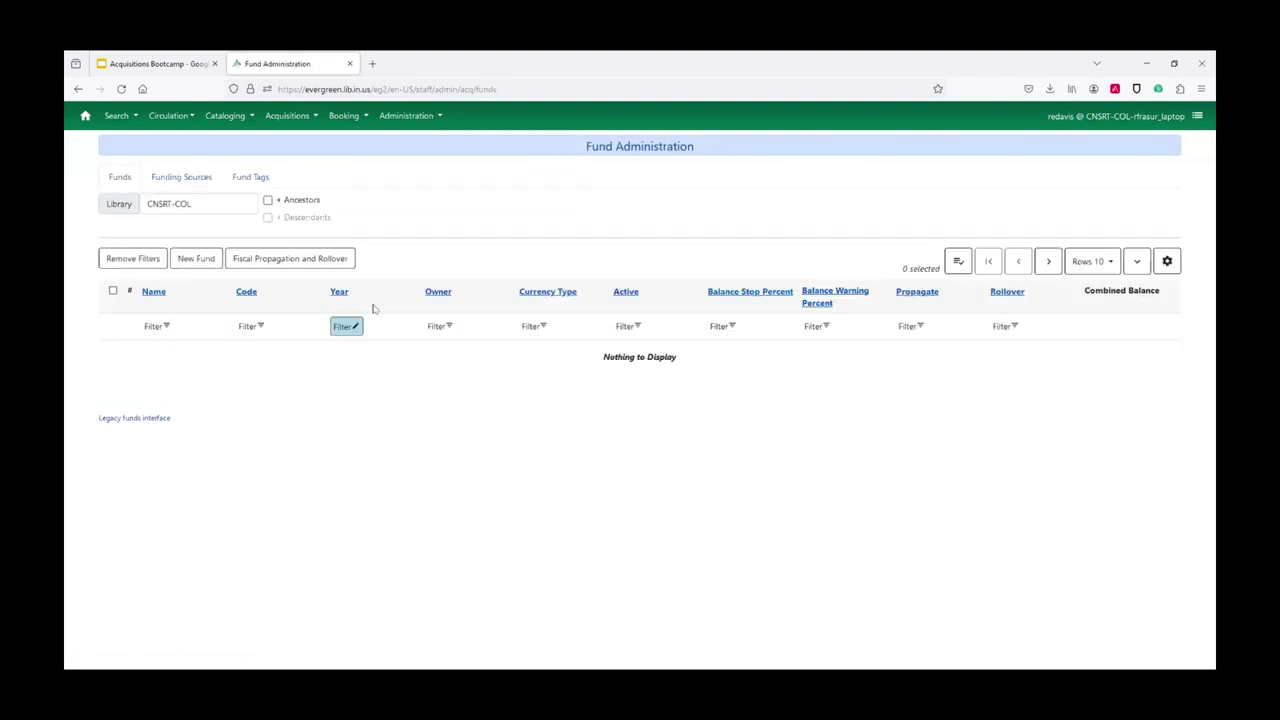
pyautogui.click(205, 201)
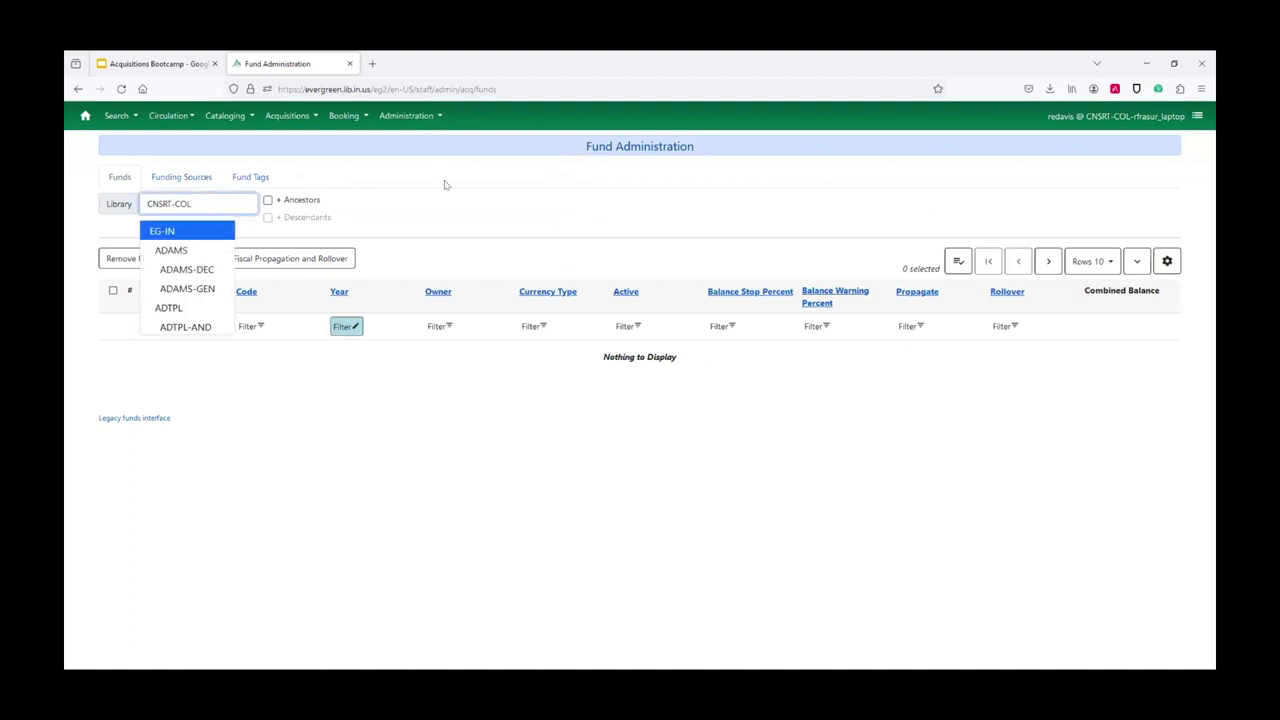
pyautogui.click(565, 180)
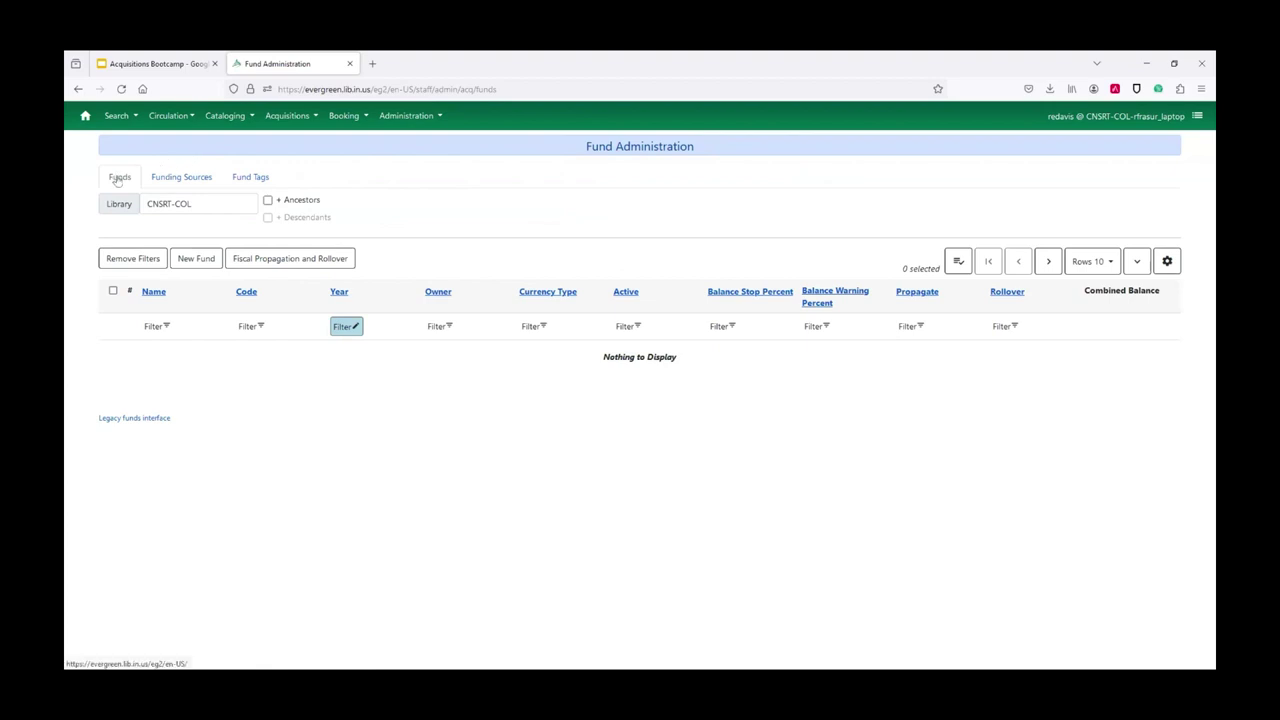
# Display the funding sources that belong to the library MRNRV.
pyautogui.click(185, 177)
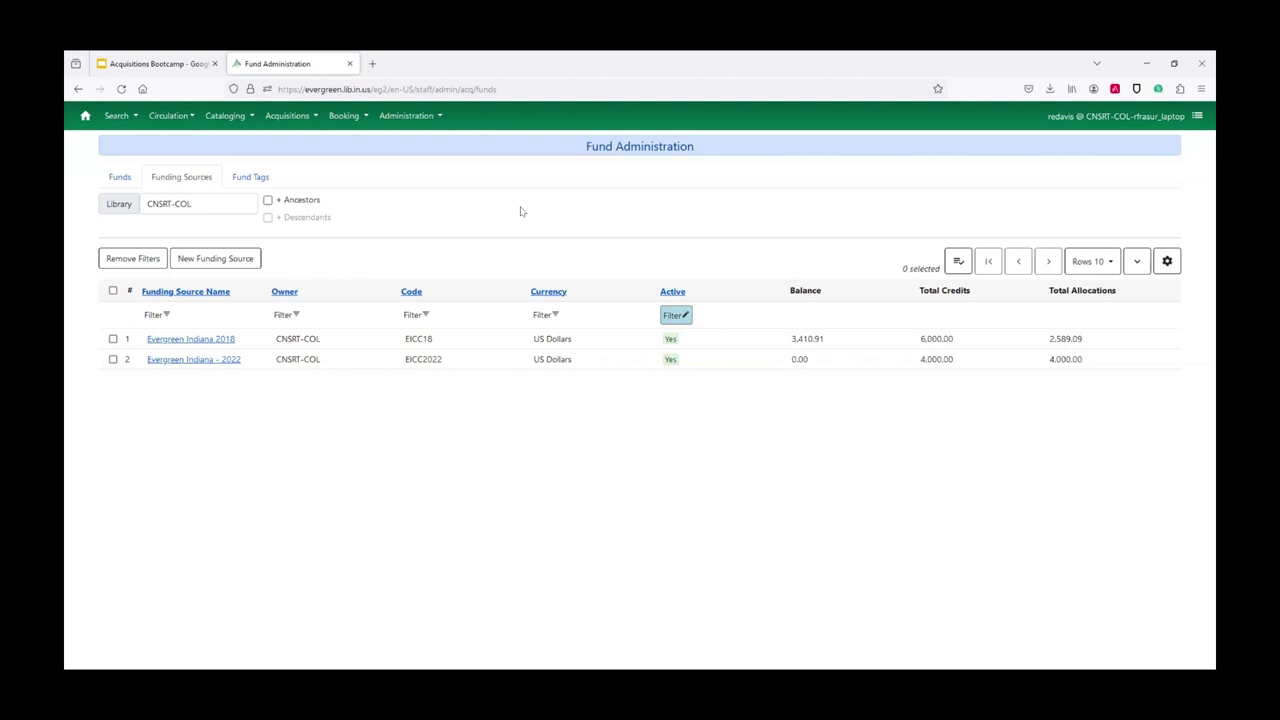
pyautogui.click(112, 205)
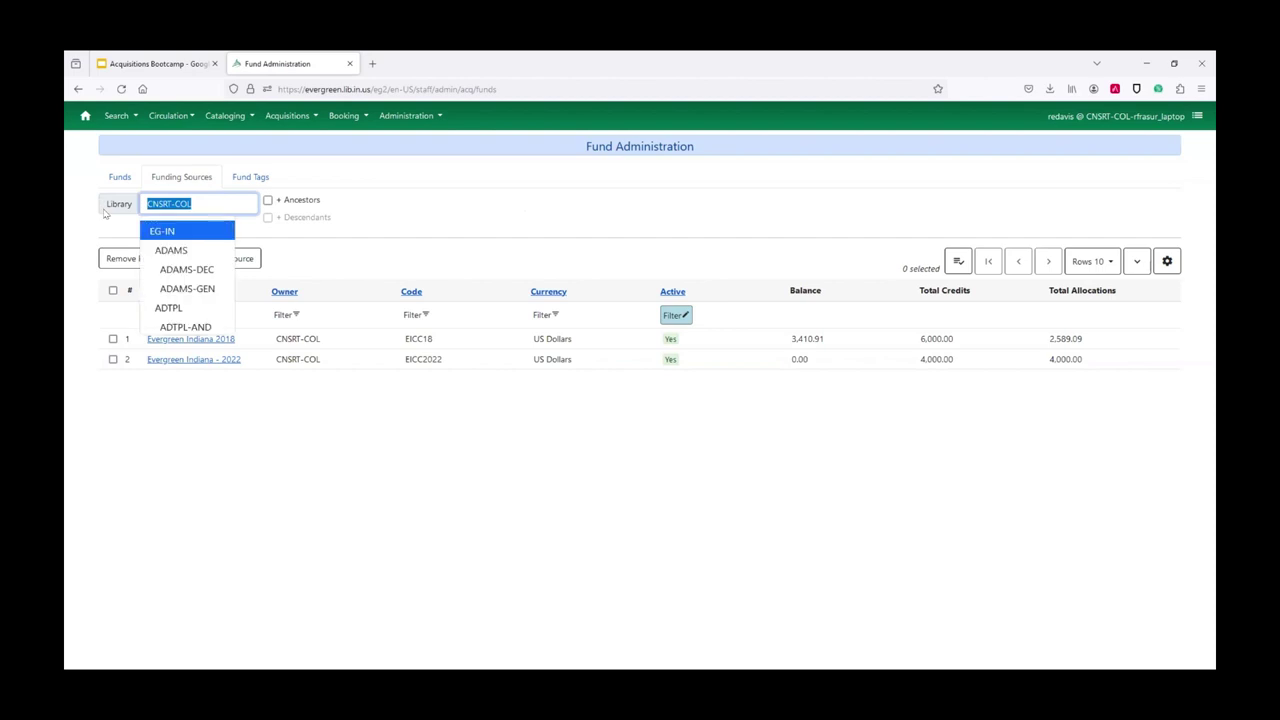
pyautogui.write('mr')
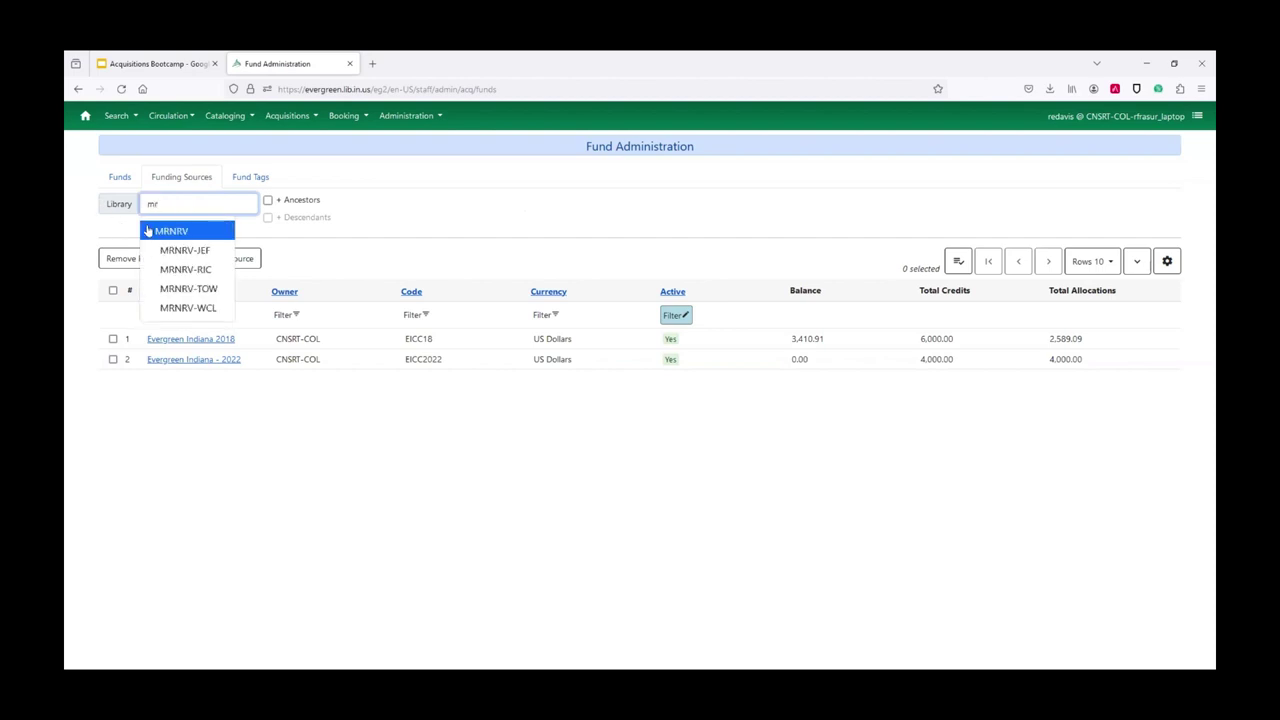
pyautogui.click(148, 231)
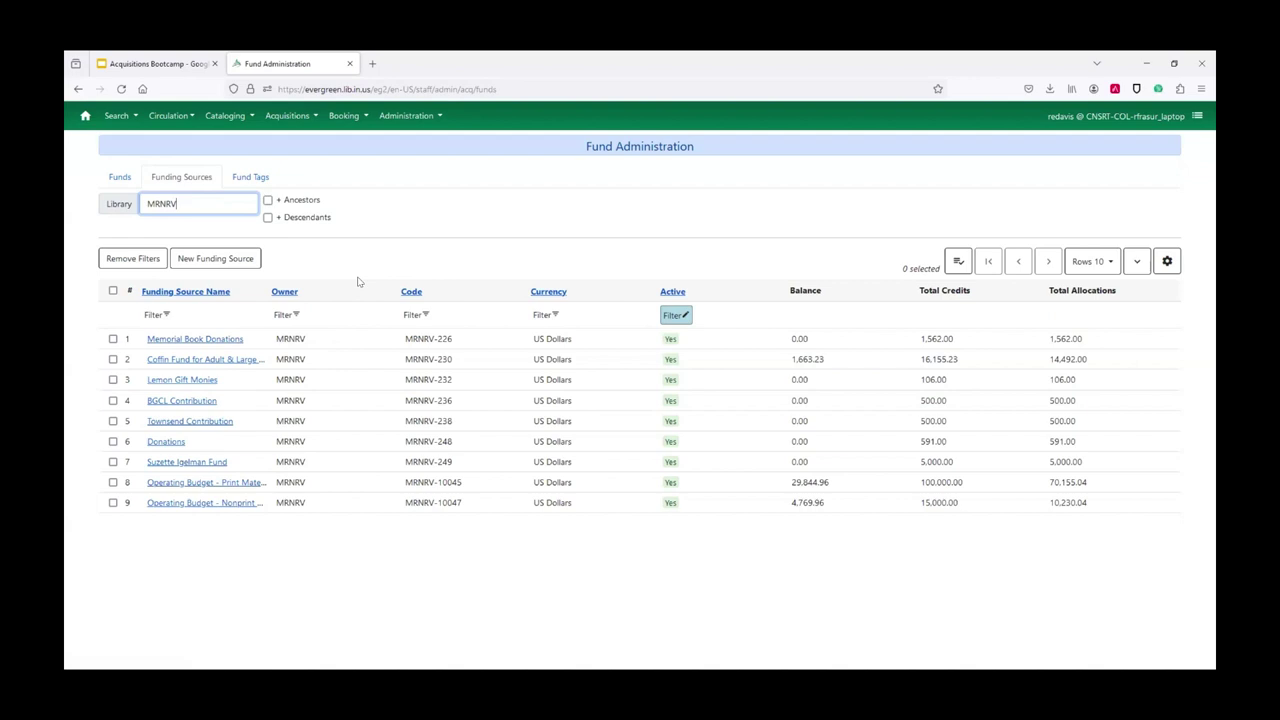
# Switch the funding sources list to the library PORTR.
pyautogui.click(162, 204)
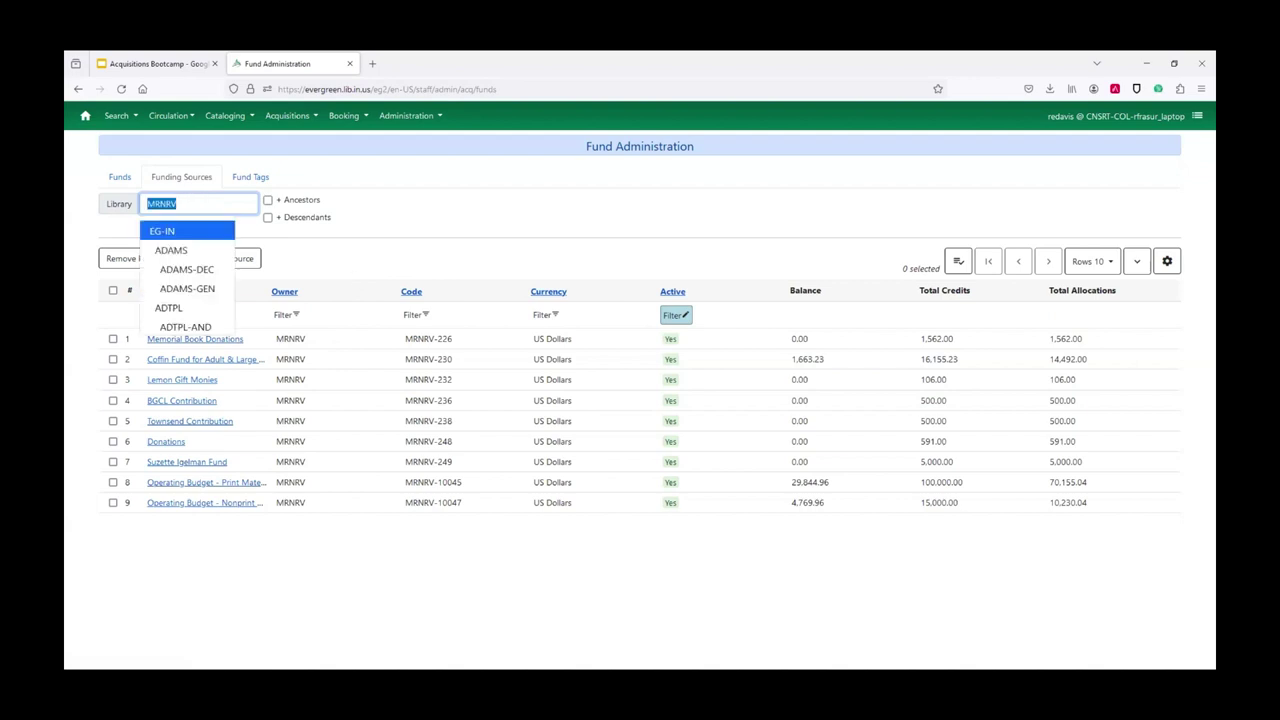
pyautogui.write('port')
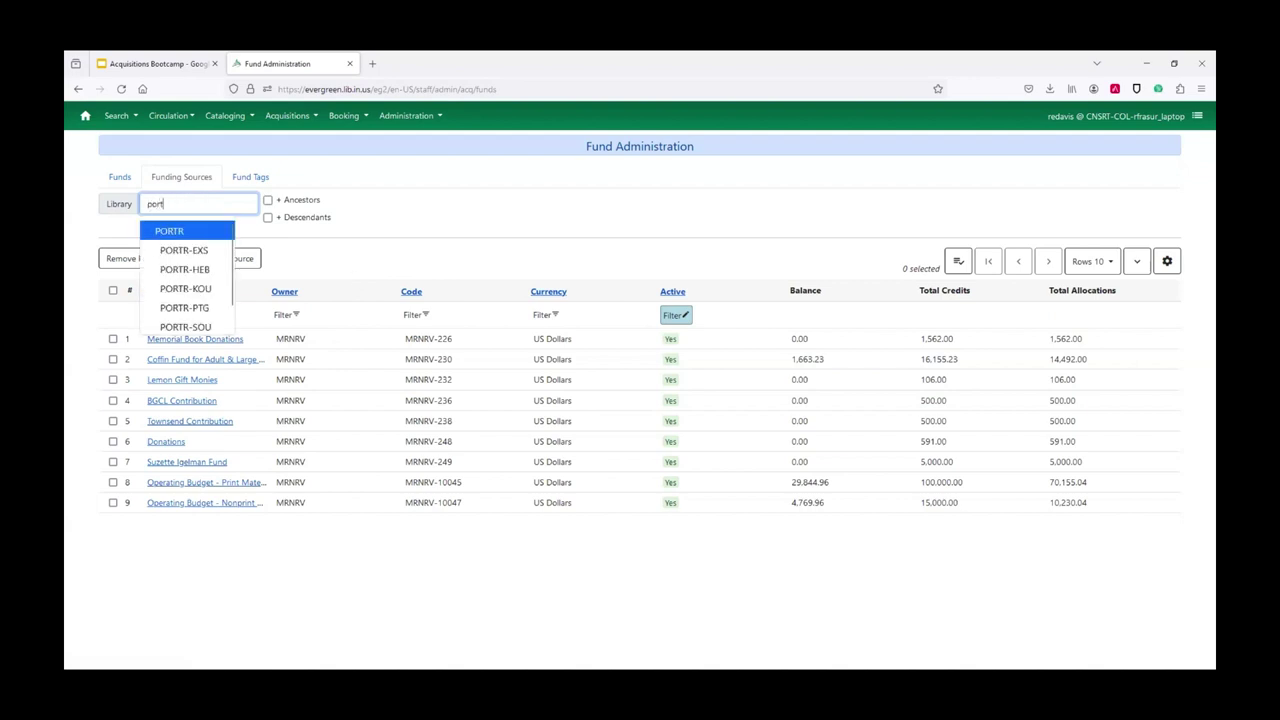
pyautogui.click(156, 232)
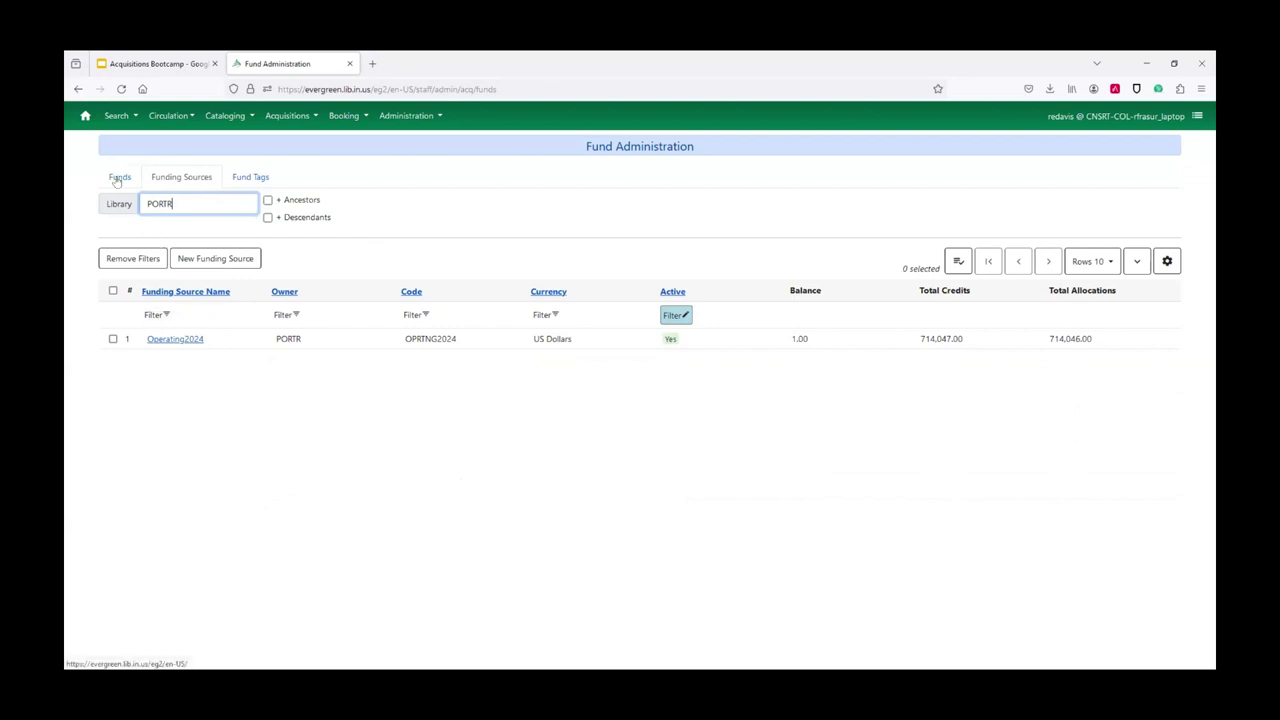
pyautogui.click(218, 240)
# List the funds of the library MRNRV, including those owned by its descendants.
pyautogui.click(119, 177)
pyautogui.click(190, 203)
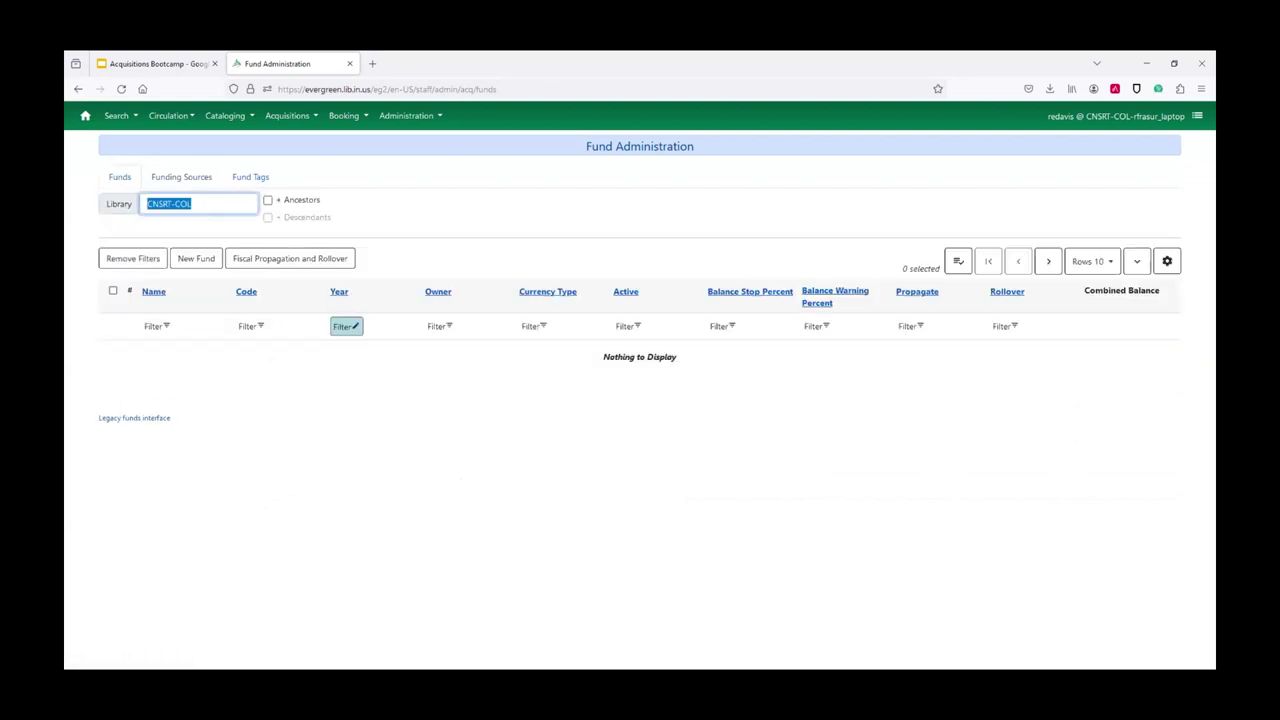
pyautogui.write('mr')
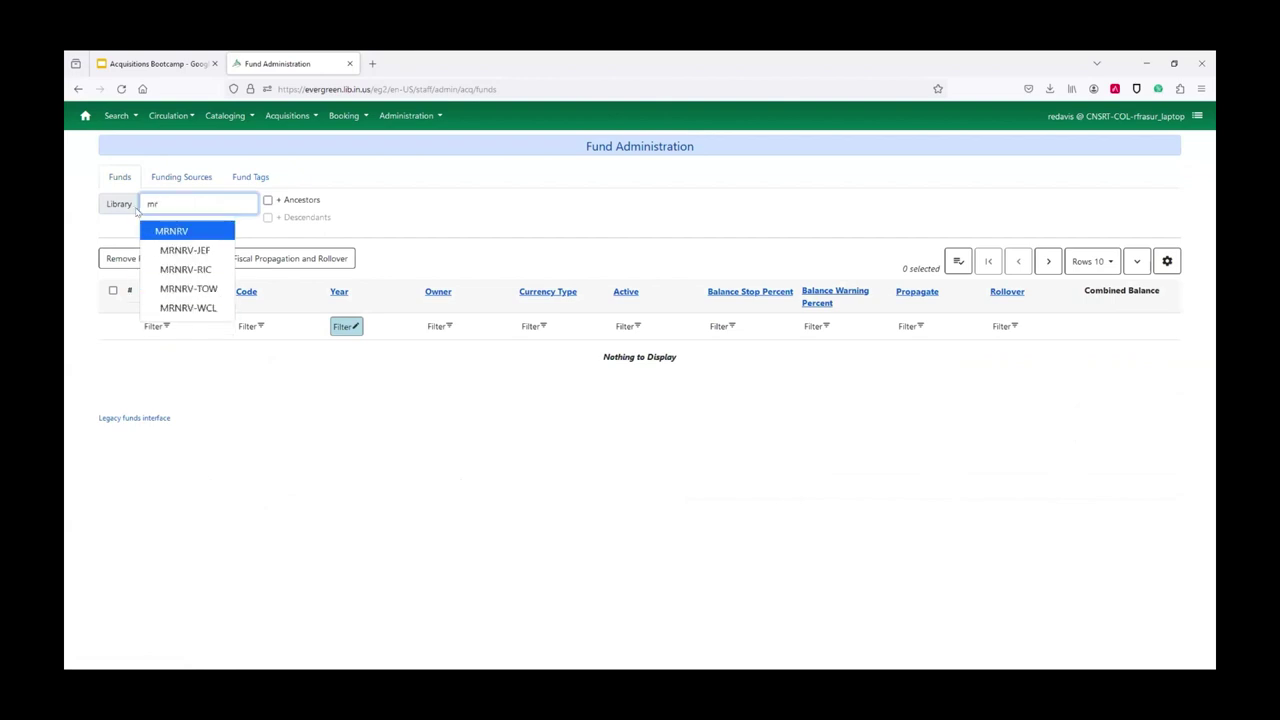
pyautogui.click(165, 231)
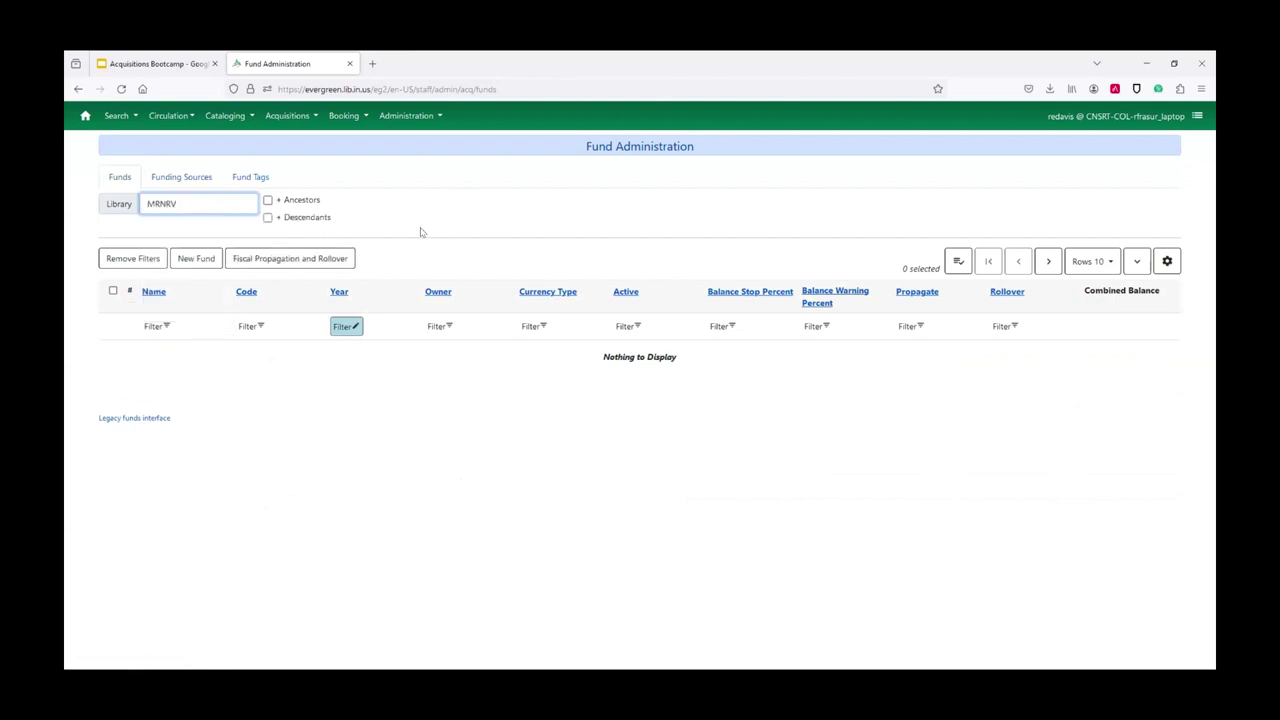
pyautogui.click(268, 217)
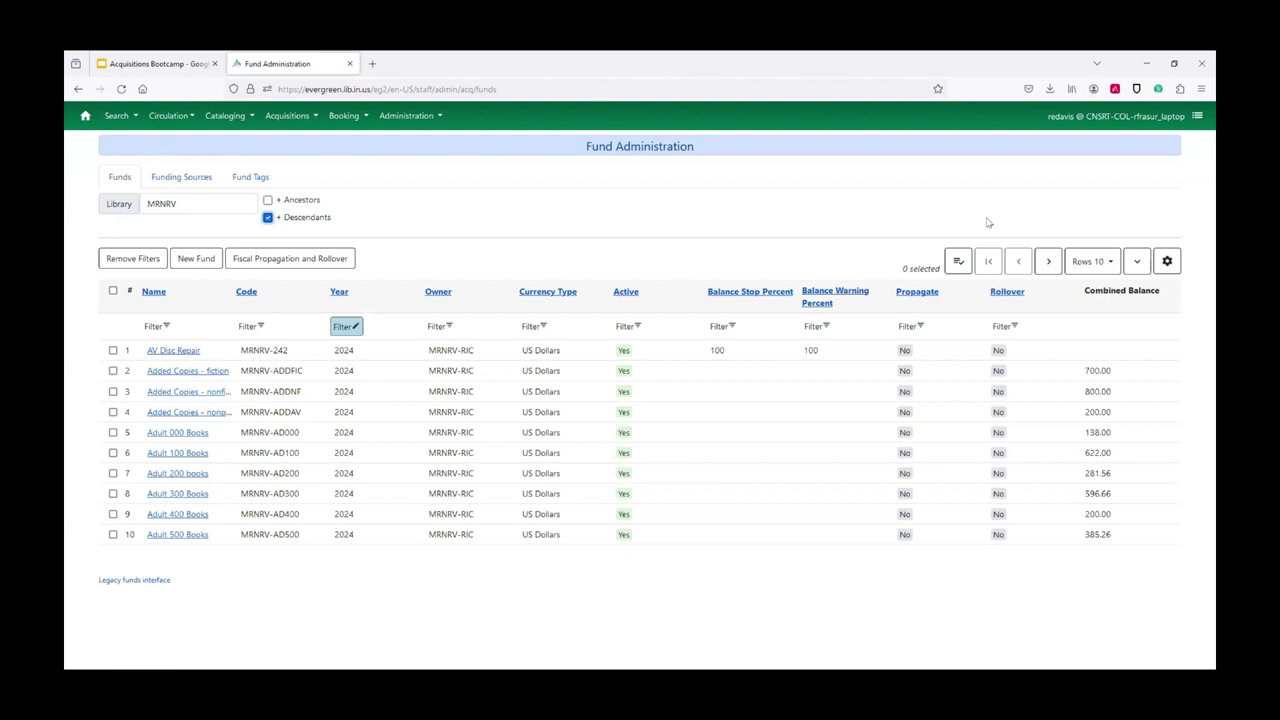
# Show 100 rows in the funds list and view the allocations of the Added Copies - nonprint fund, then close its details.
pyautogui.click(1092, 261)
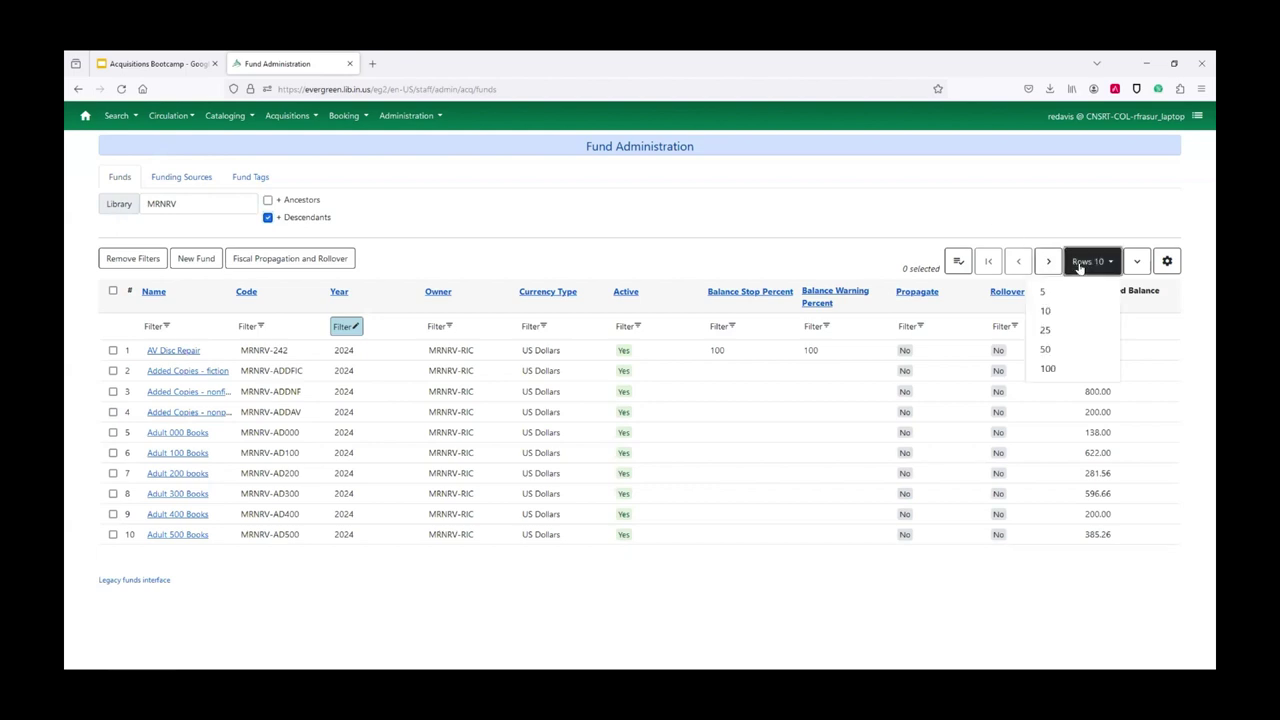
pyautogui.click(1048, 370)
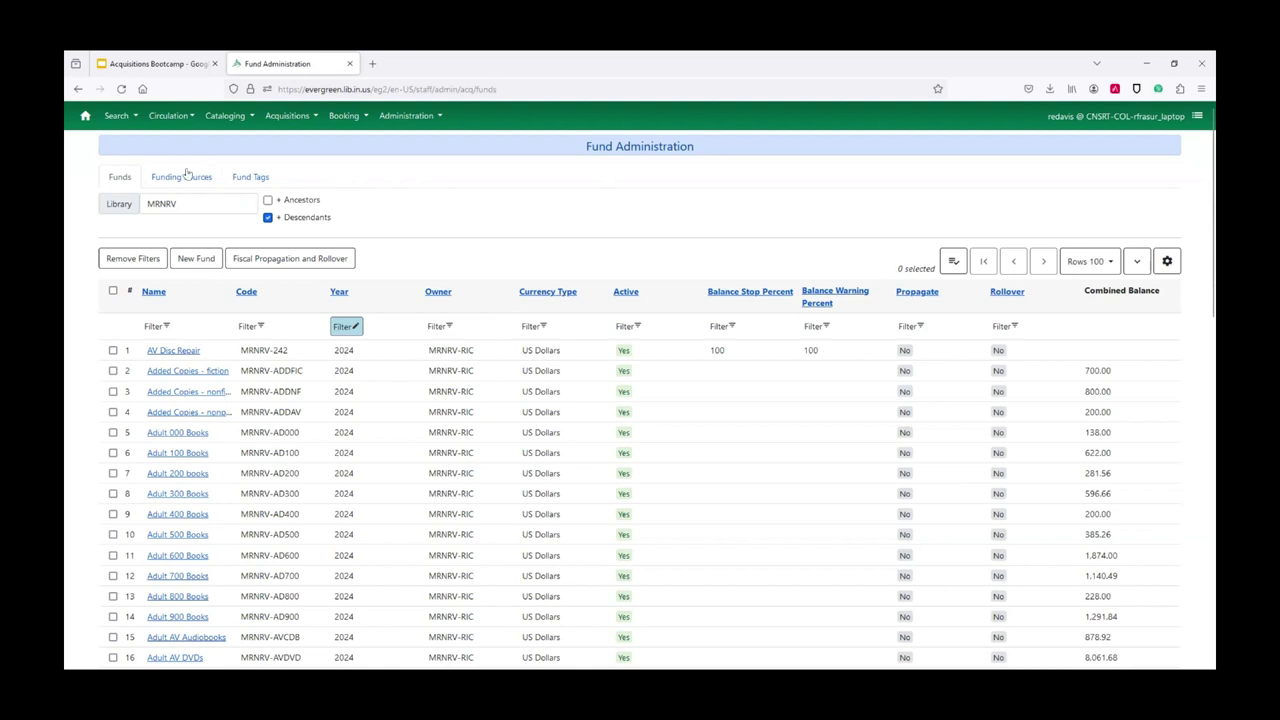
pyautogui.click(173, 412)
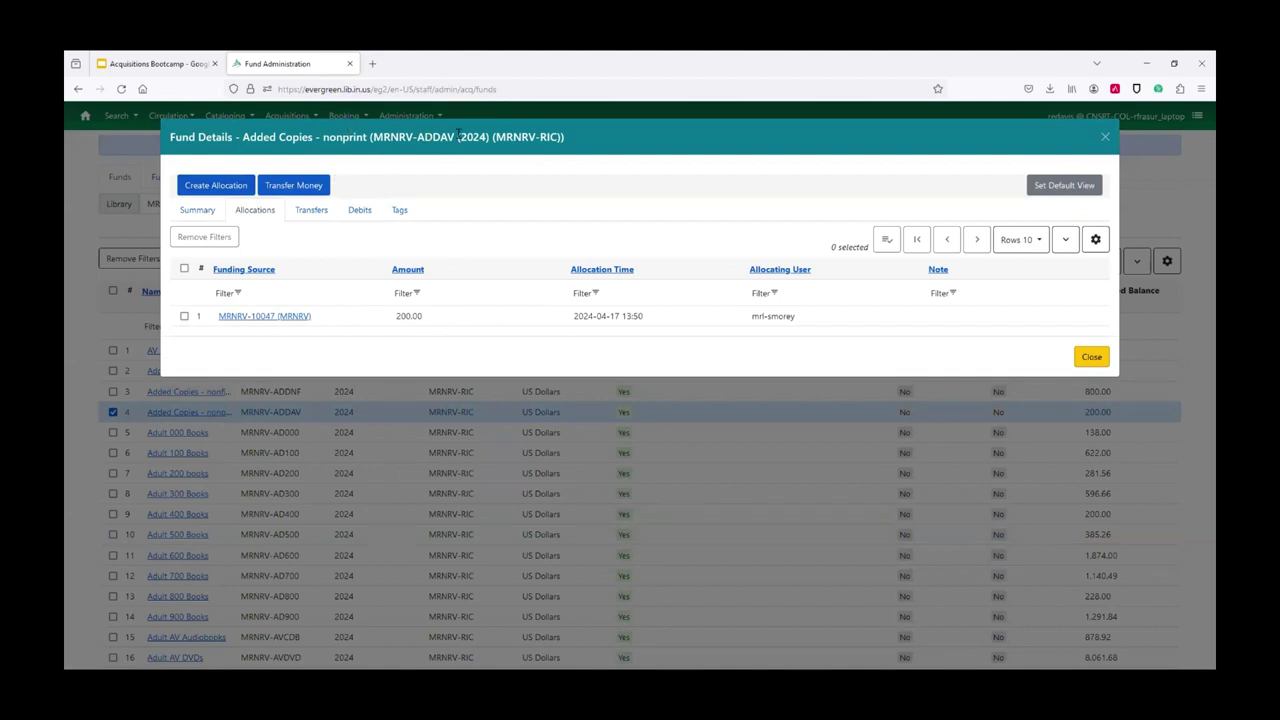
pyautogui.click(1091, 357)
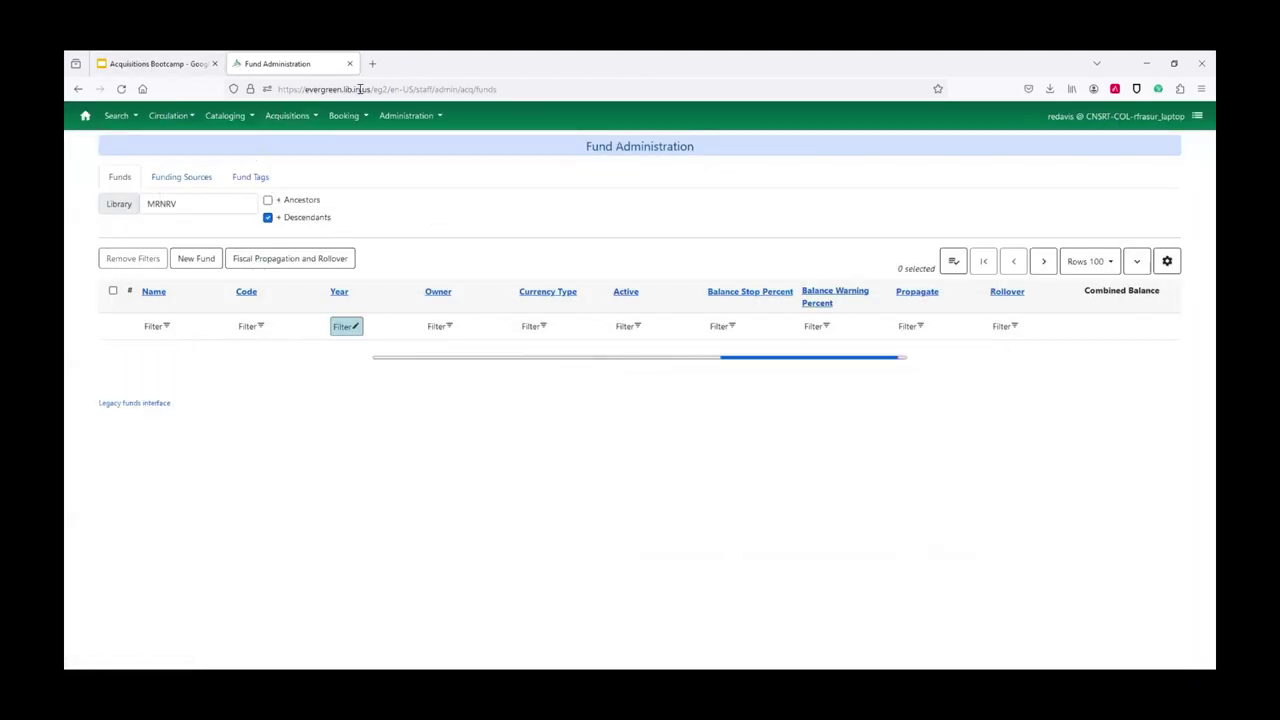
# Return to Acquisitions Administration and open the Providers page.
pyautogui.click(406, 118)
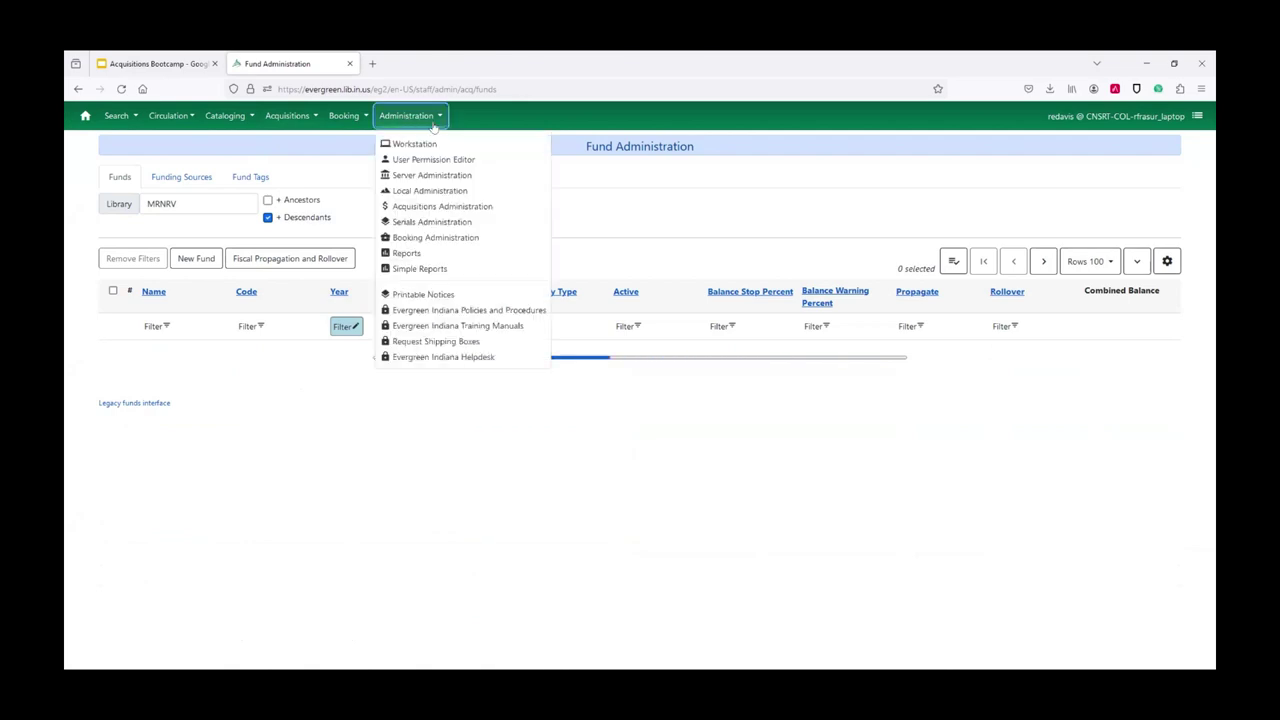
pyautogui.click(450, 206)
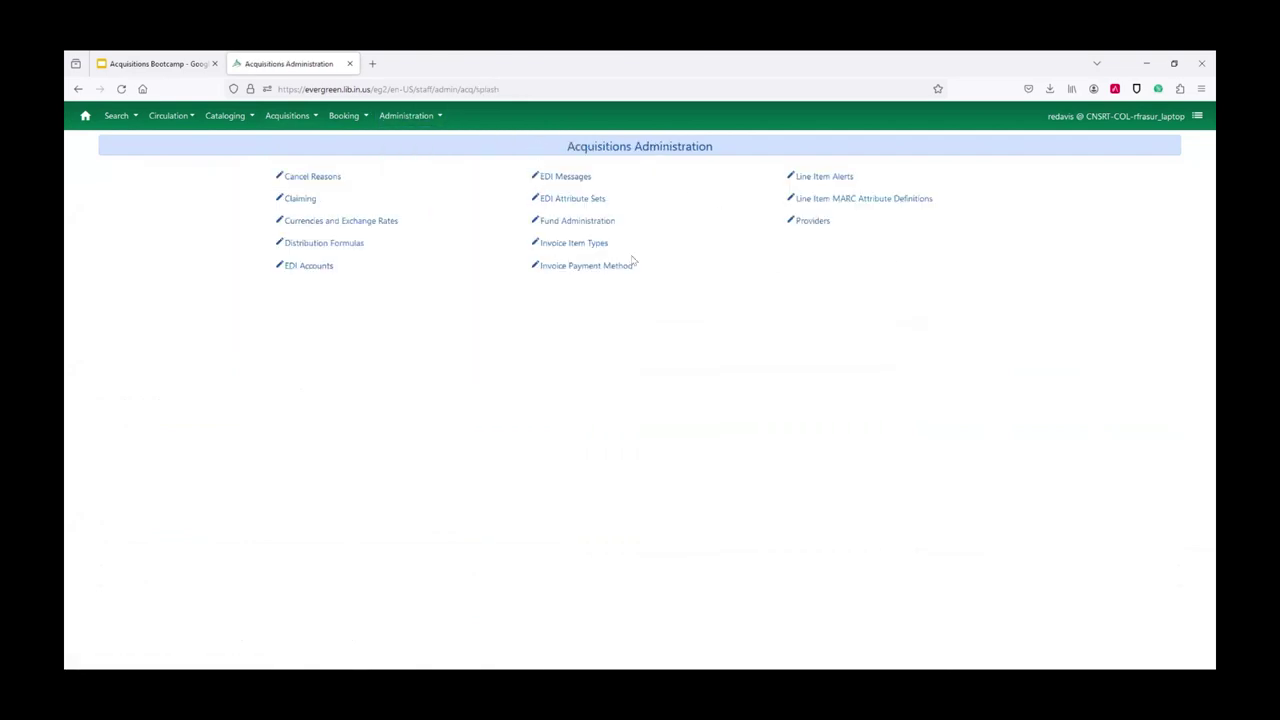
pyautogui.click(810, 222)
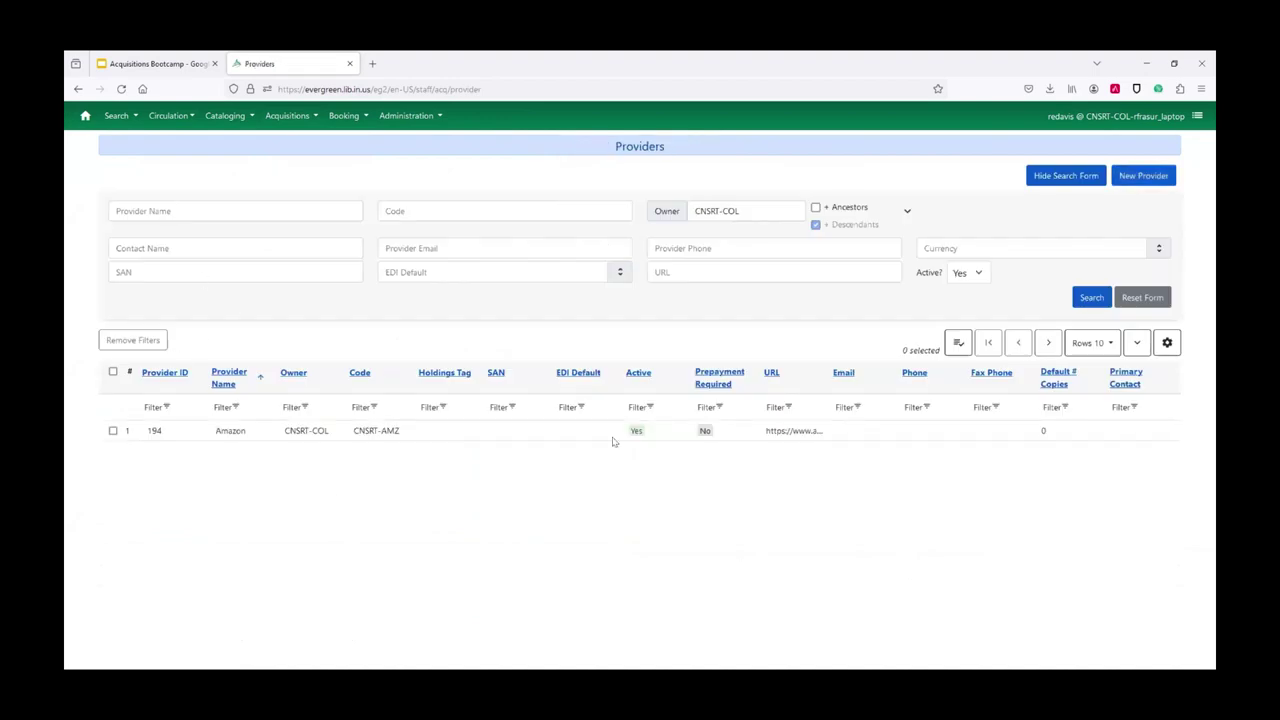
# Search for active providers with EG-IN and its descendants as owner.
pyautogui.click(744, 210)
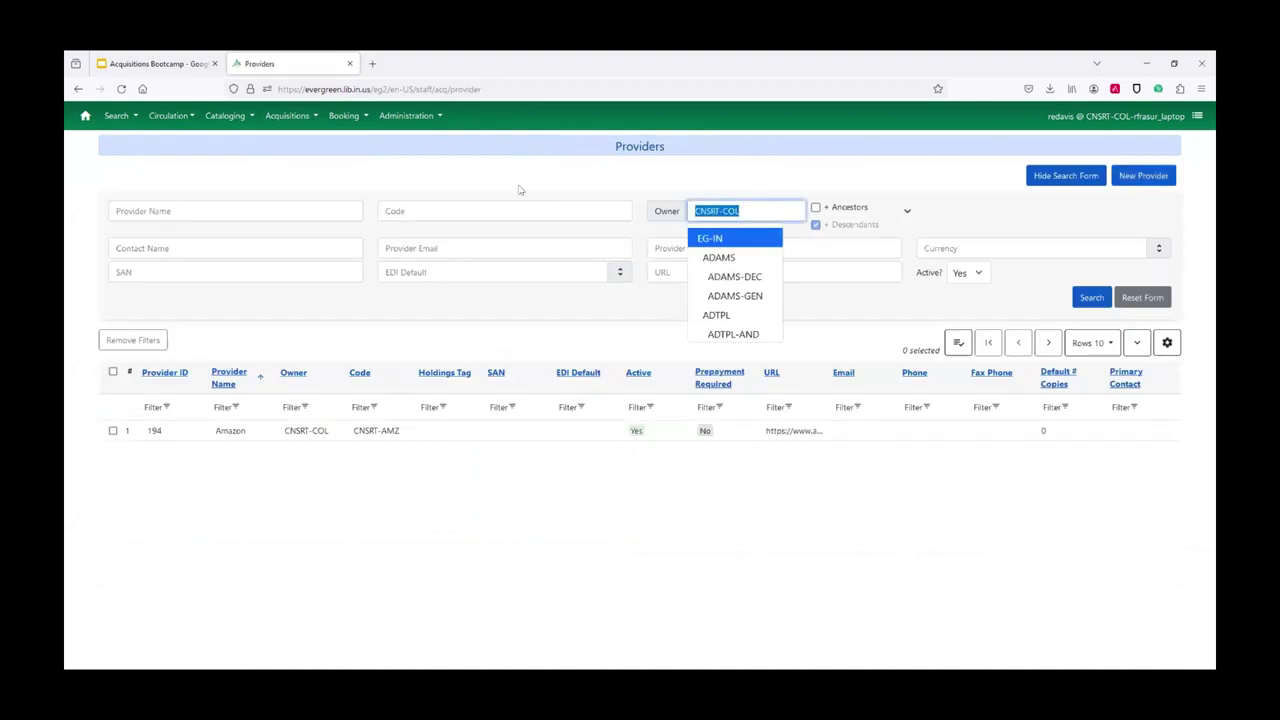
pyautogui.write('eg')
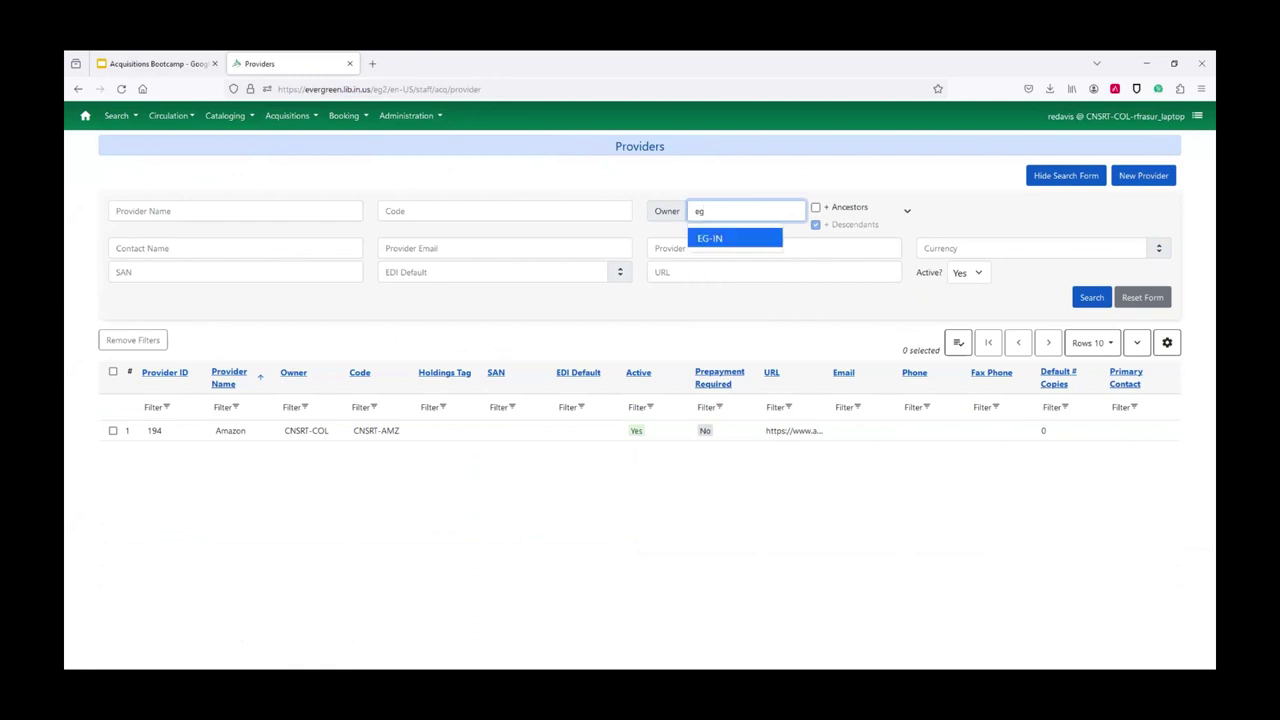
pyautogui.click(697, 240)
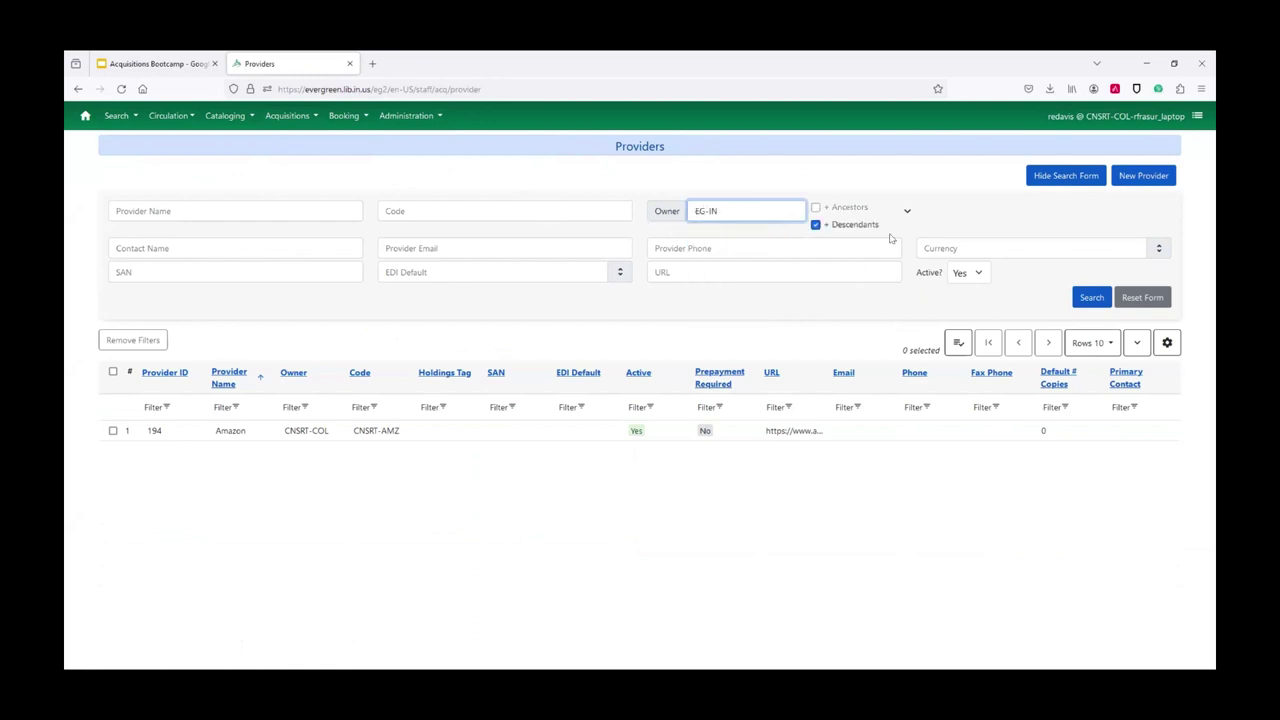
pyautogui.click(1091, 297)
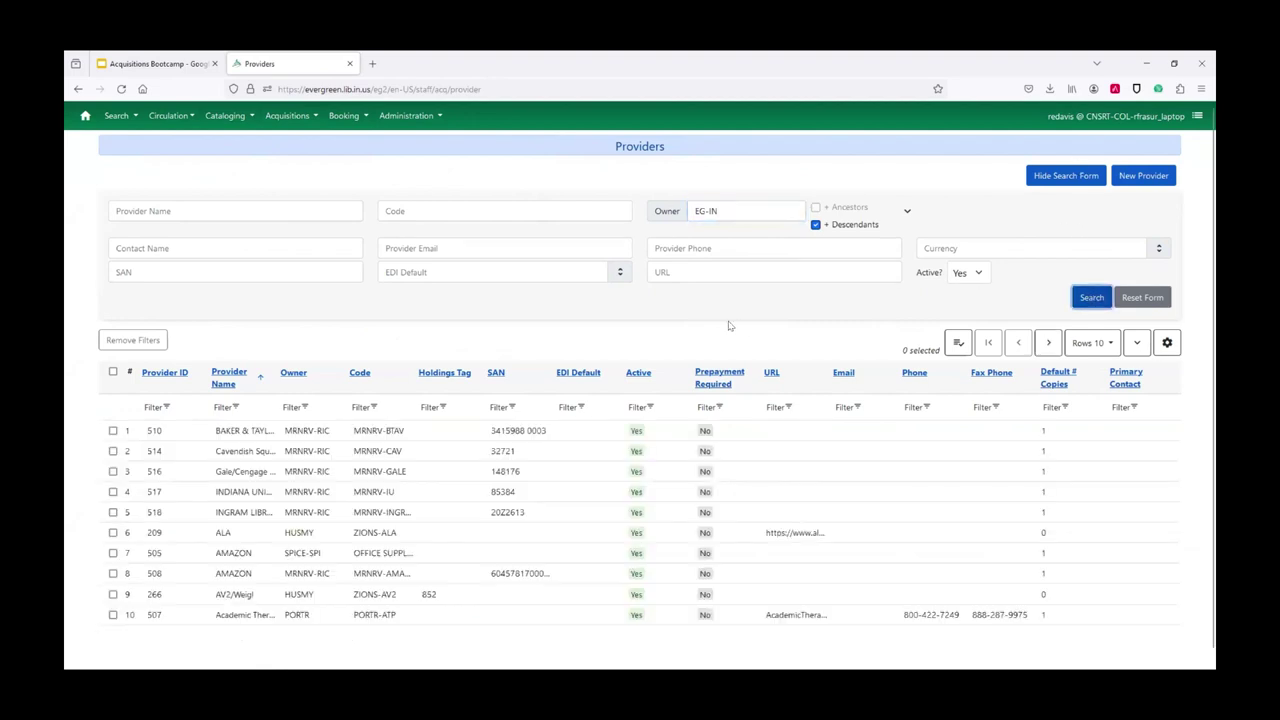
# Set the provider list to 100 rows per page and save the grid settings.
pyautogui.click(1088, 343)
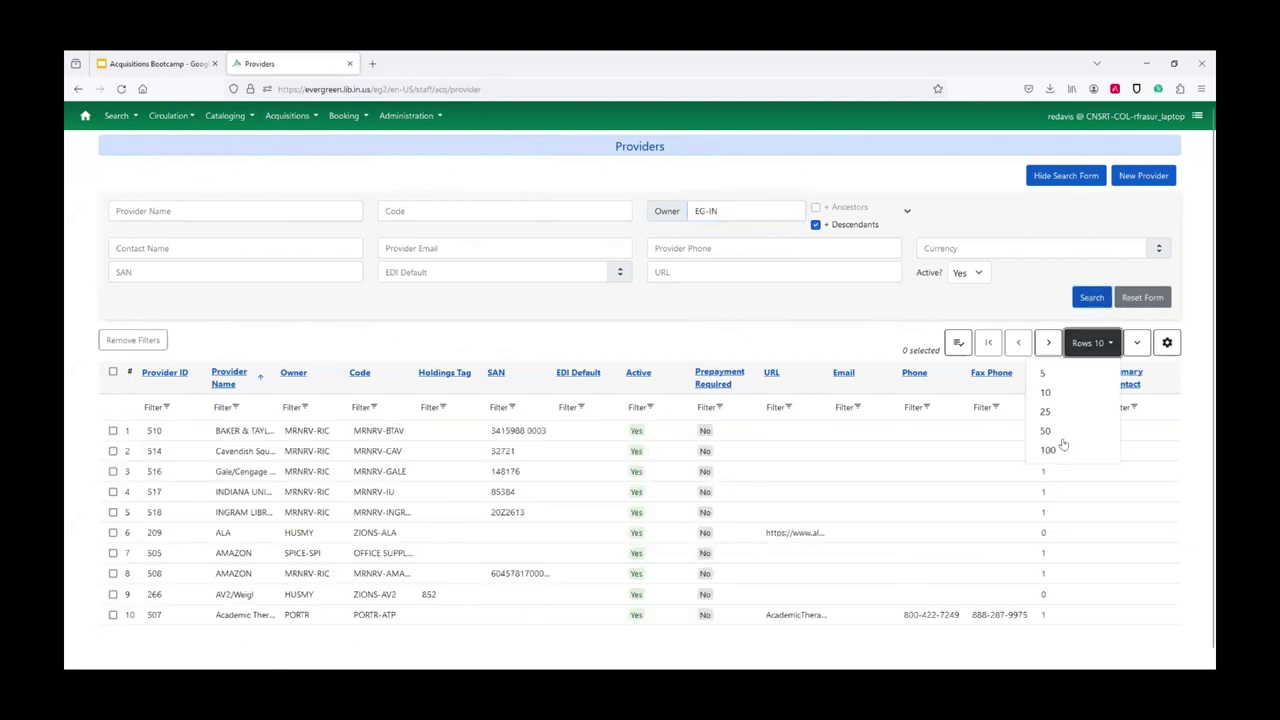
pyautogui.click(1058, 450)
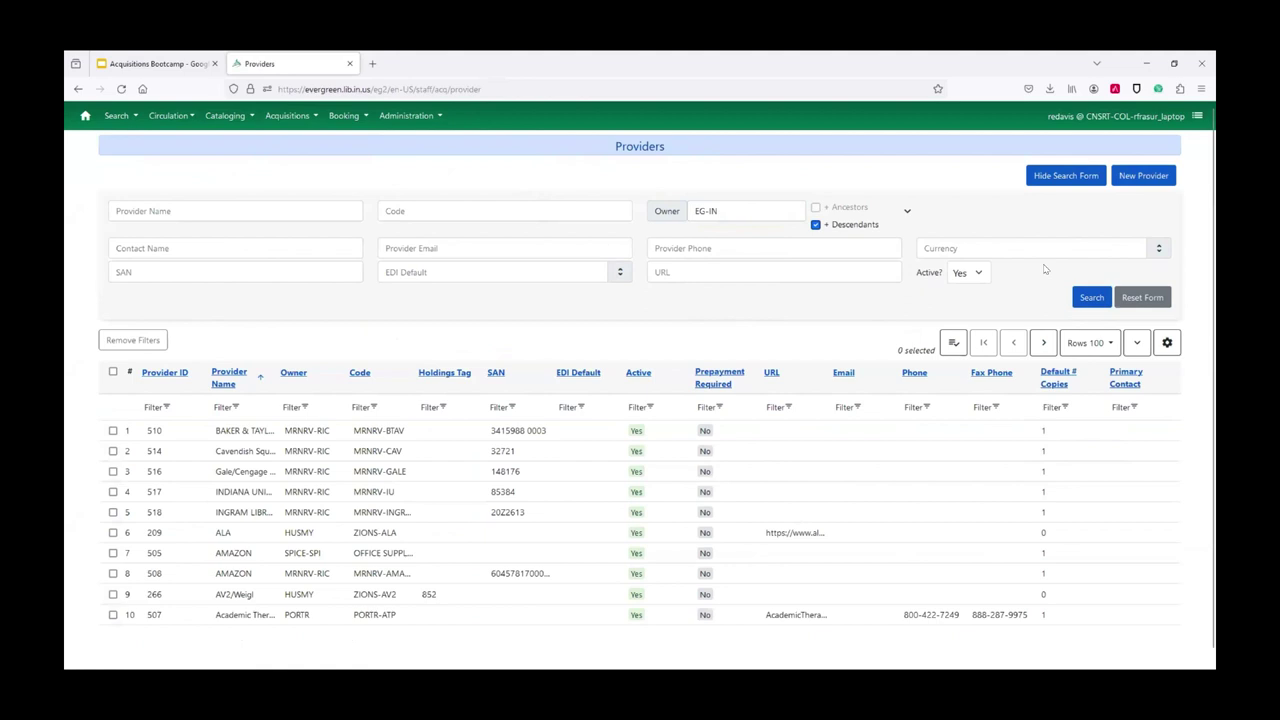
pyautogui.click(1165, 343)
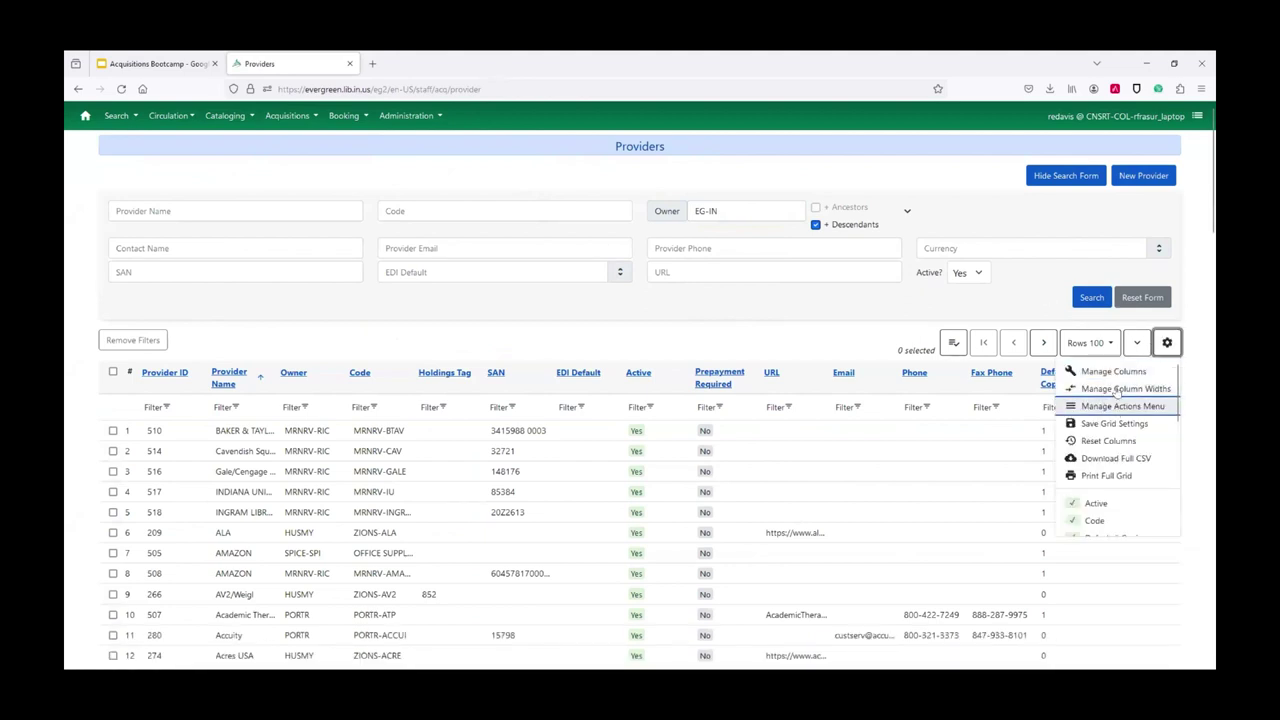
pyautogui.click(1098, 423)
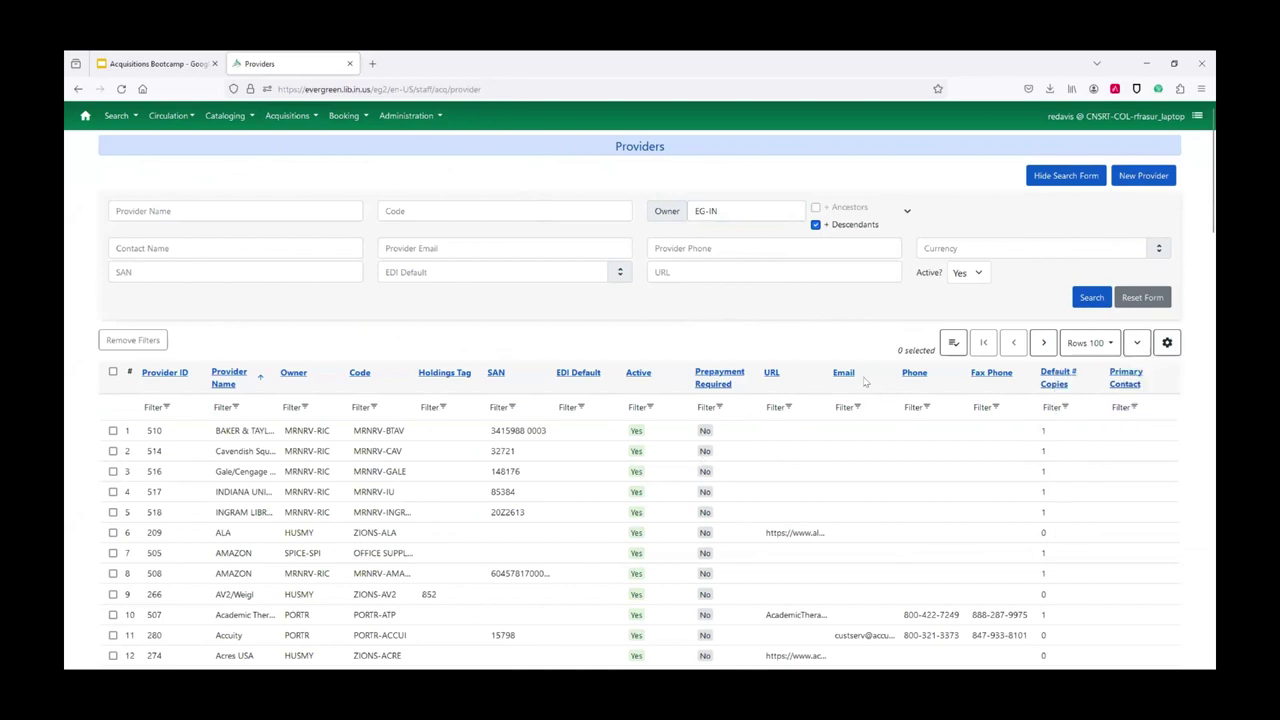
# Look through the provider list, examining the provider names, owners and codes across the consortium's libraries.
pyautogui.scroll(-3, 492, 377)
pyautogui.scroll(-10, 492, 377)
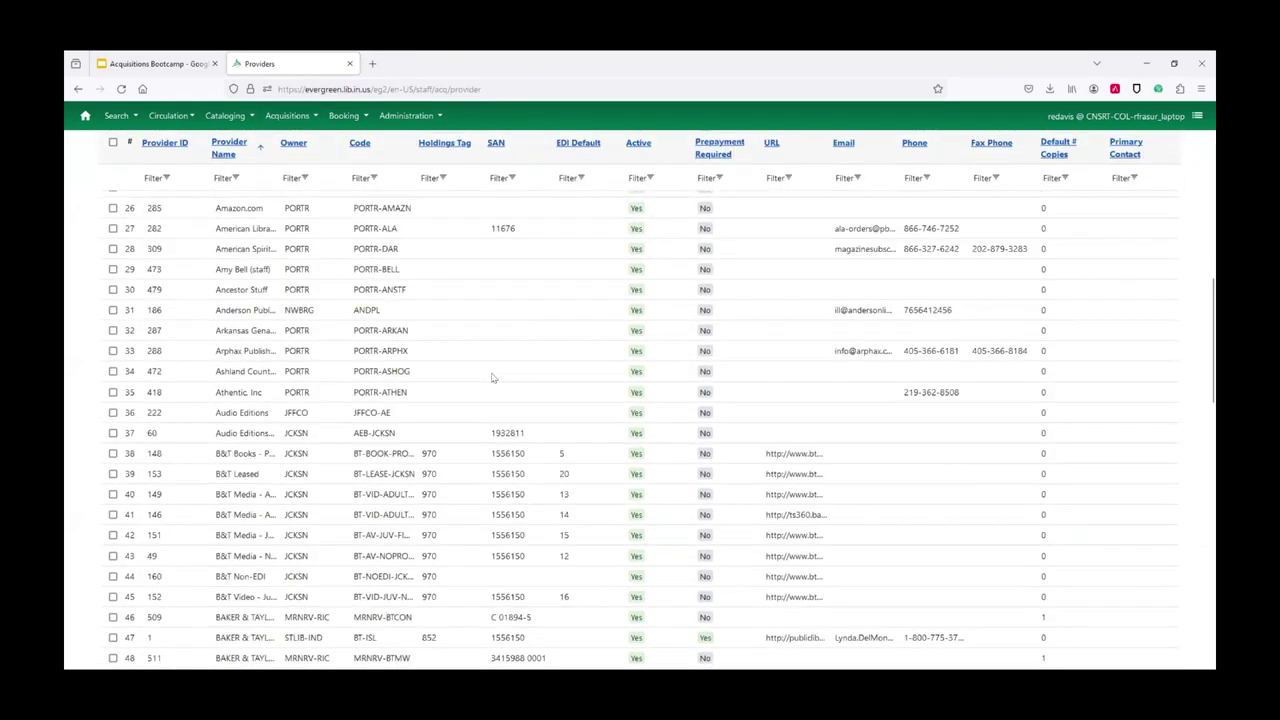
pyautogui.scroll(-3, 488, 370)
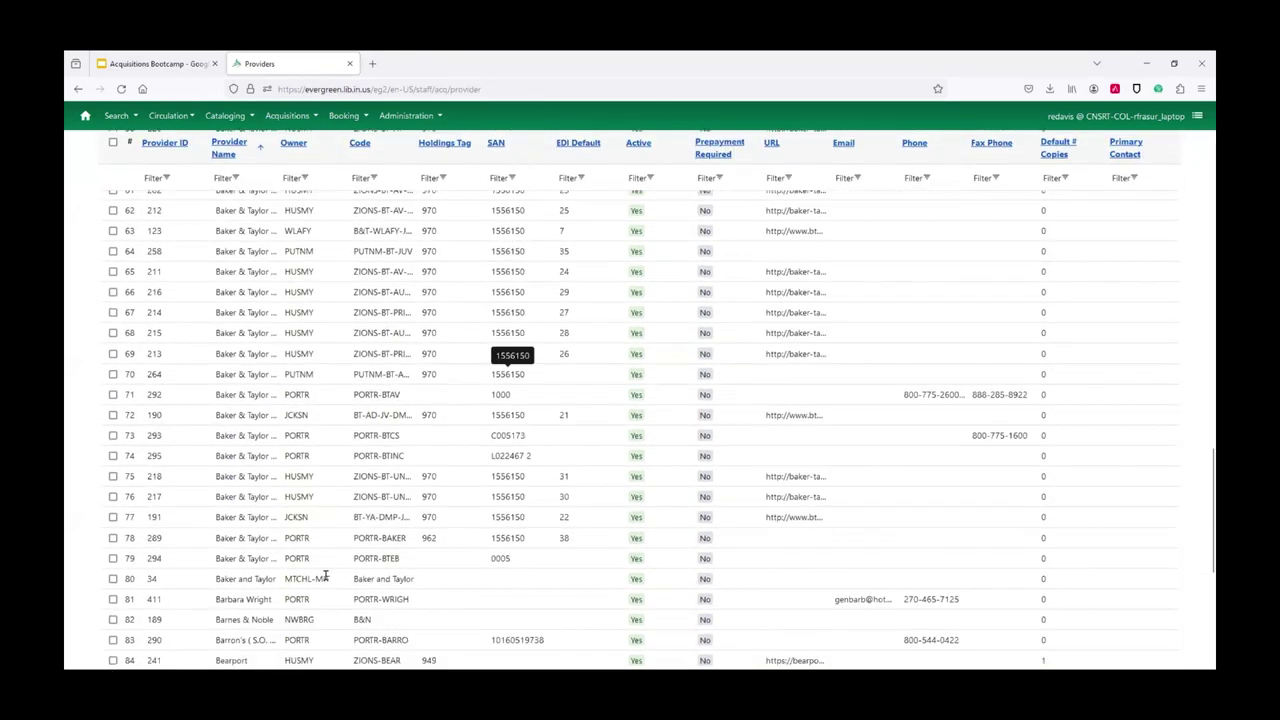
pyautogui.scroll(-2, 469, 420)
pyautogui.scroll(-3, 443, 531)
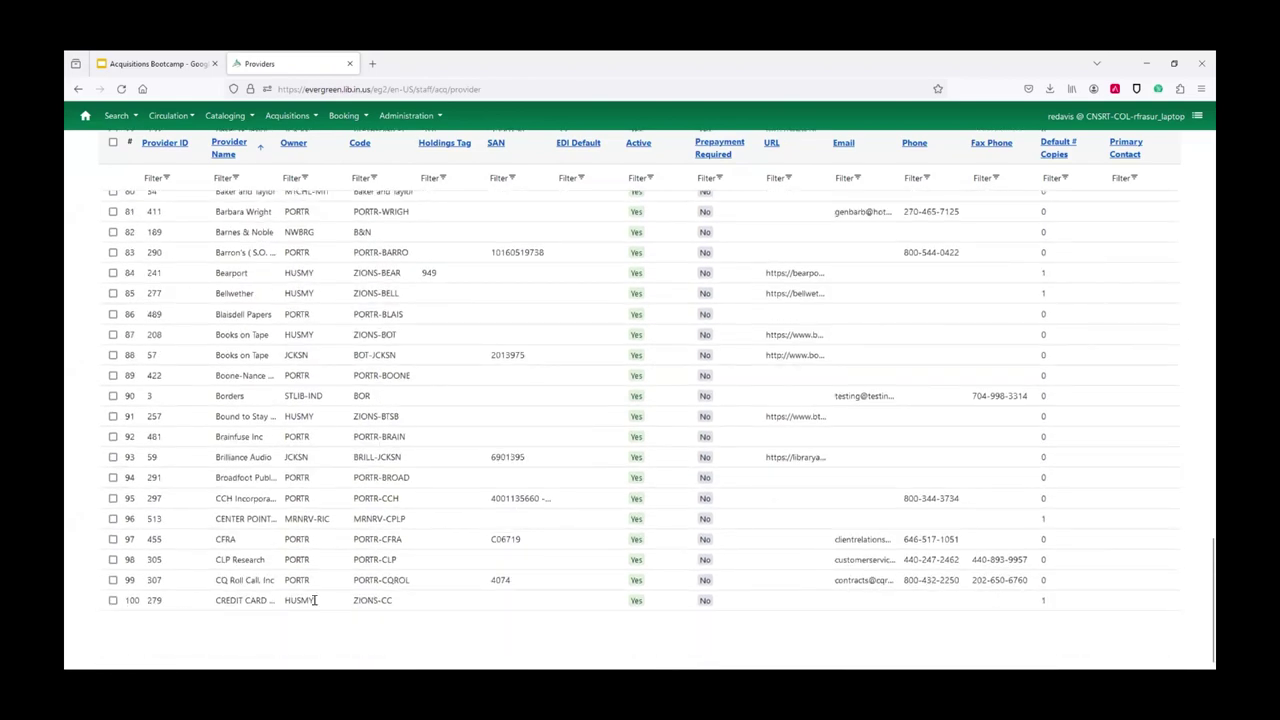
pyautogui.scroll(9, 368, 578)
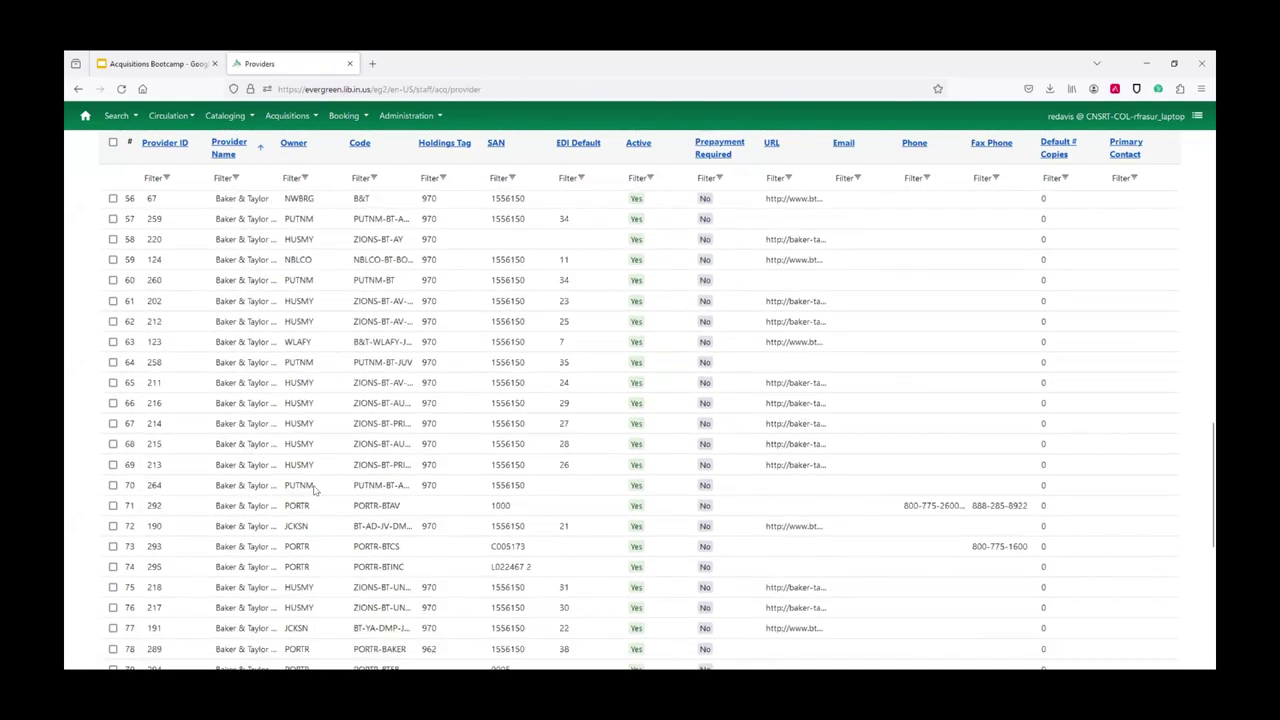
pyautogui.scroll(3, 310, 400)
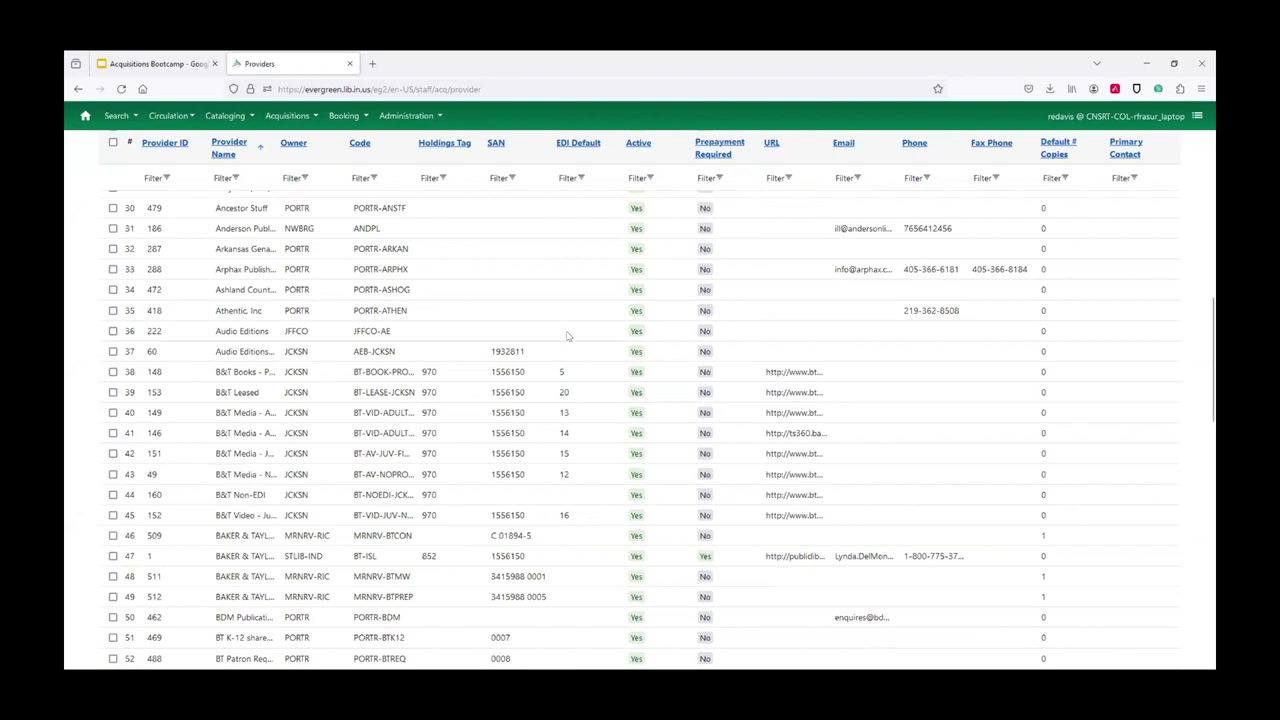
# Switch from the provider list to the Acquisitions Bootcamp presentation and view the Administrative Setup slide.
pyautogui.scroll(5, 540, 375)
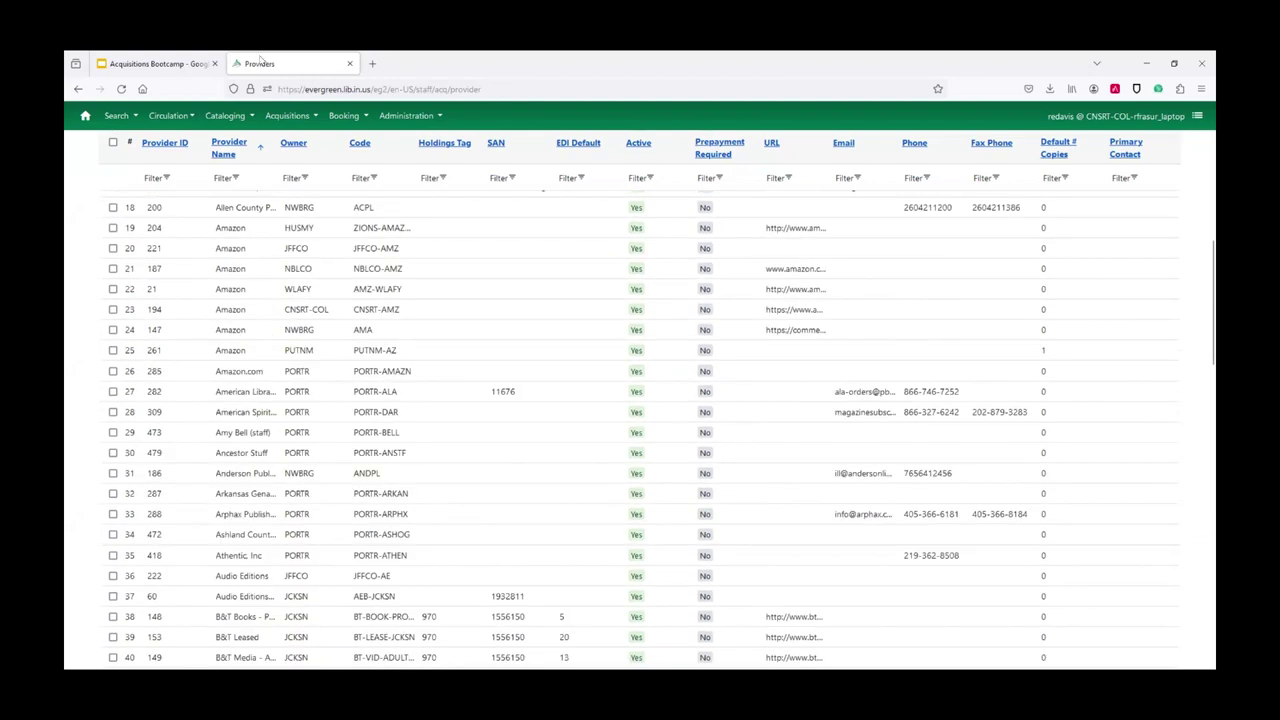
pyautogui.click(166, 63)
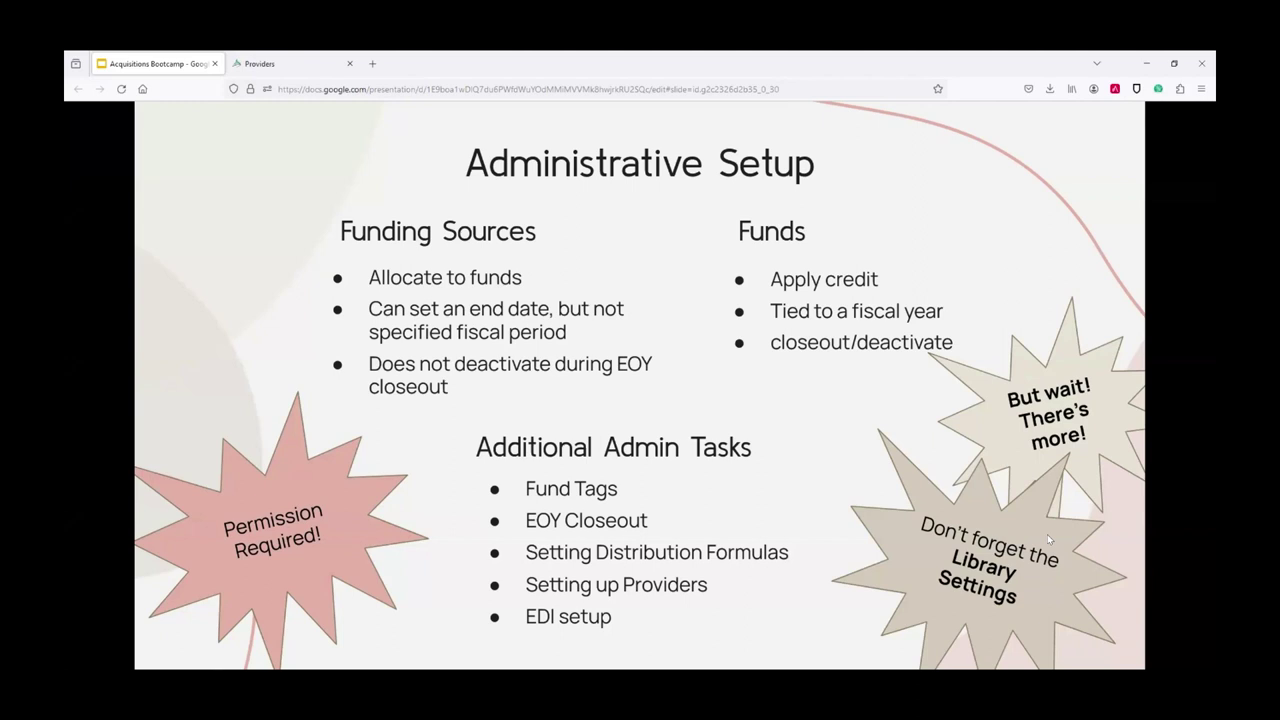
# Switch back to Evergreen, open the Library Settings Editor in Local Administration, and filter the settings by "acq".
pyautogui.click(261, 60)
pyautogui.click(406, 115)
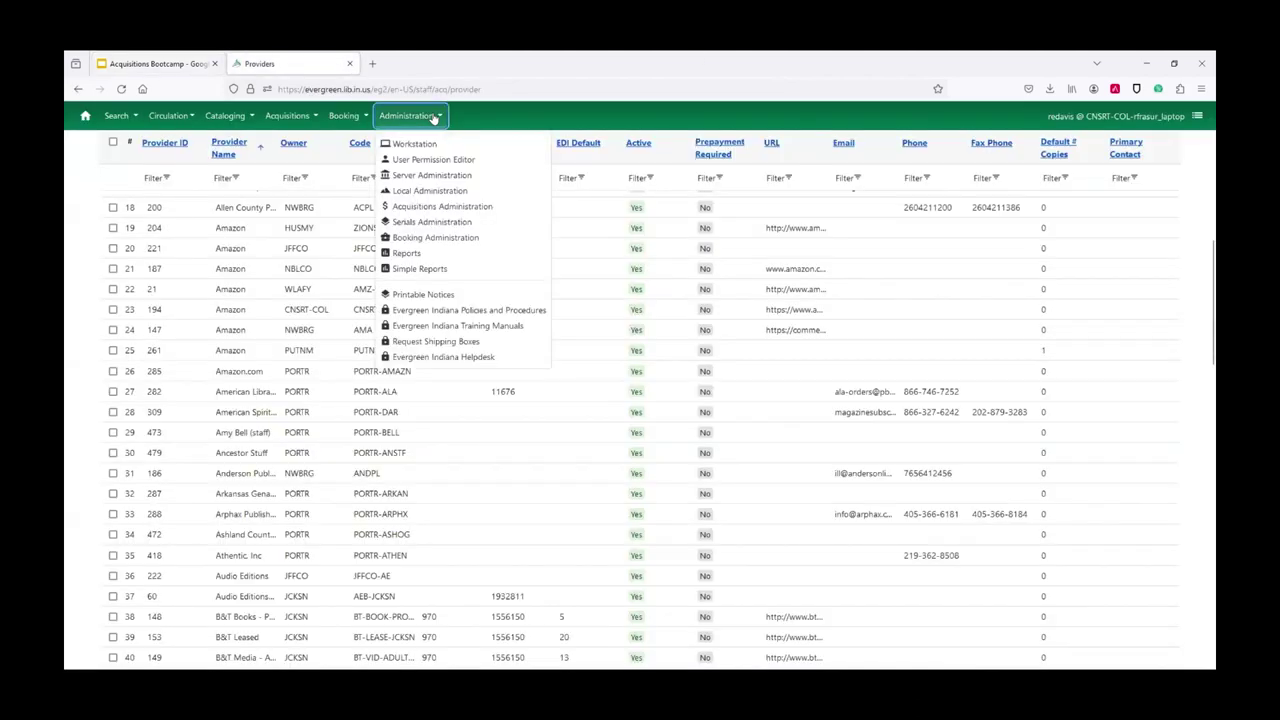
pyautogui.click(428, 191)
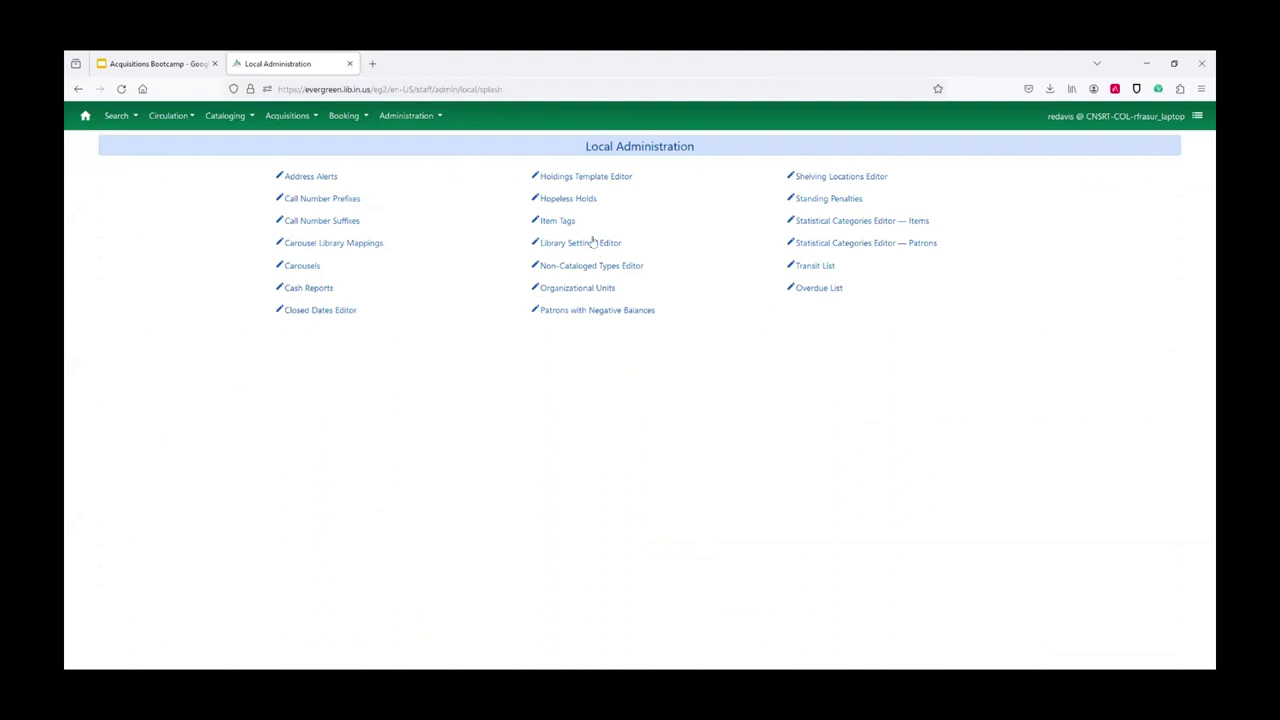
pyautogui.click(592, 242)
pyautogui.click(425, 173)
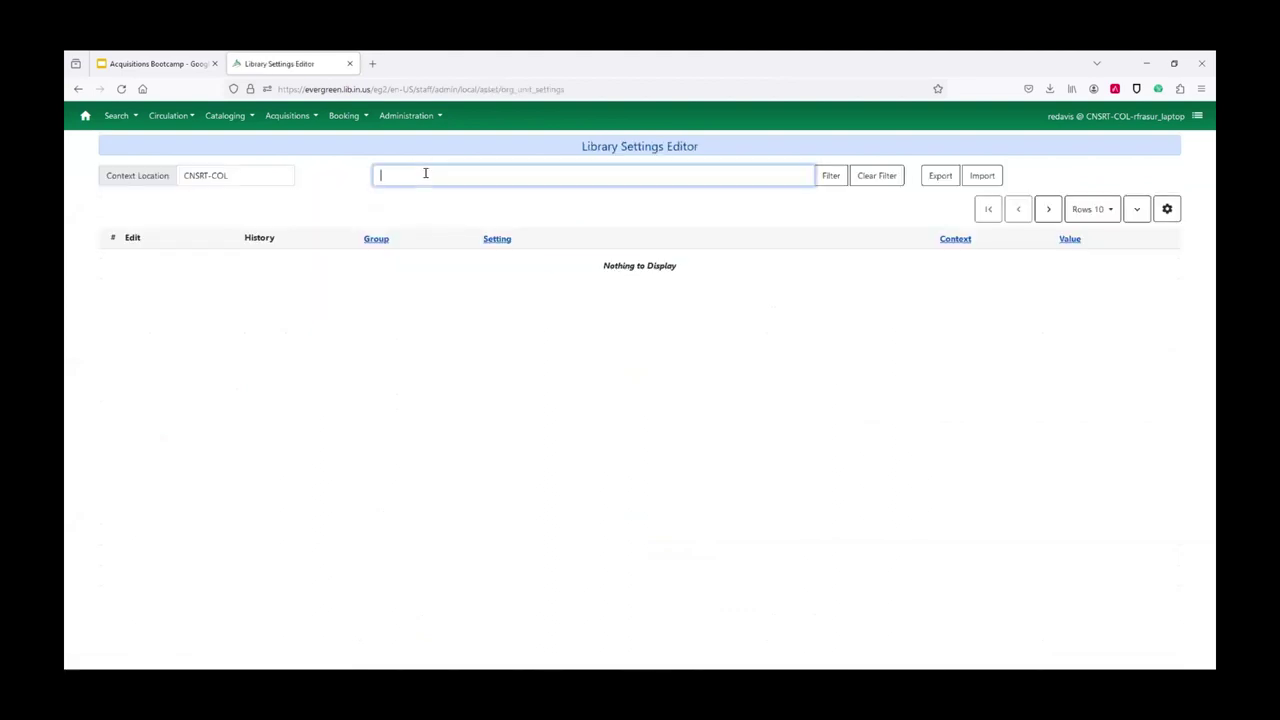
pyautogui.write('ad')
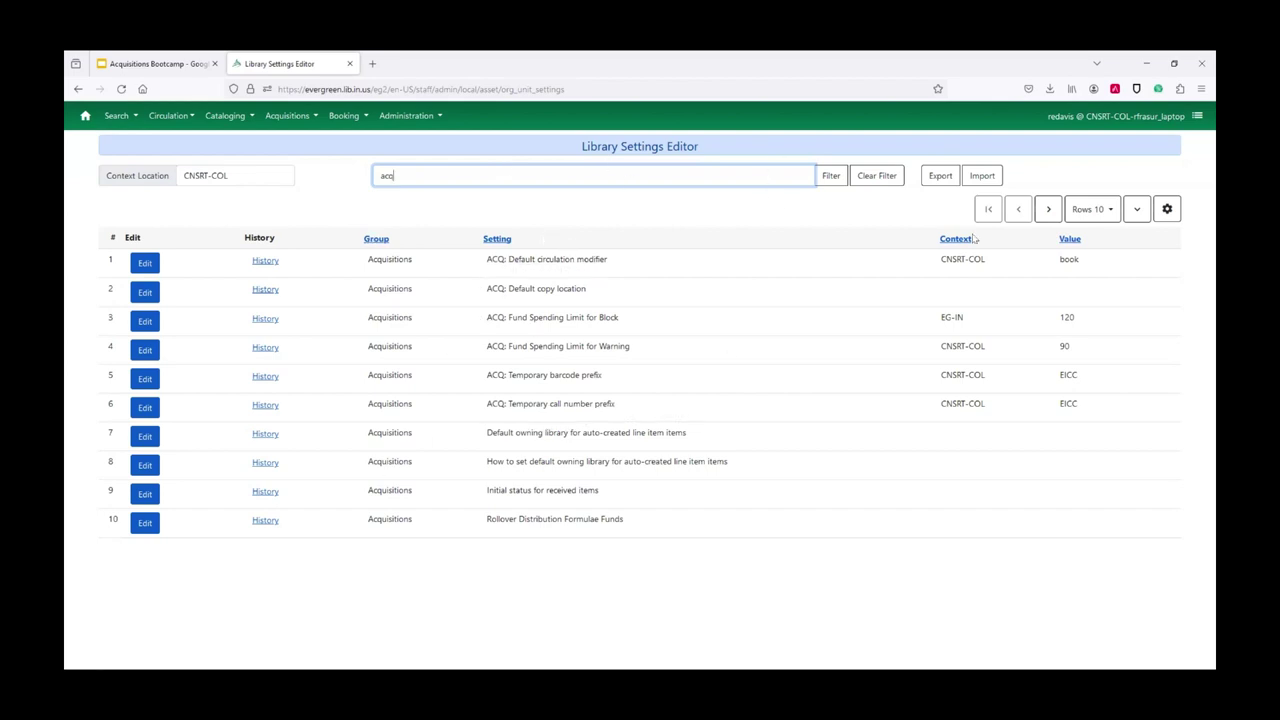
# Set the library settings list to 100 rows per page and save the grid settings.
pyautogui.click(1080, 210)
pyautogui.click(1066, 315)
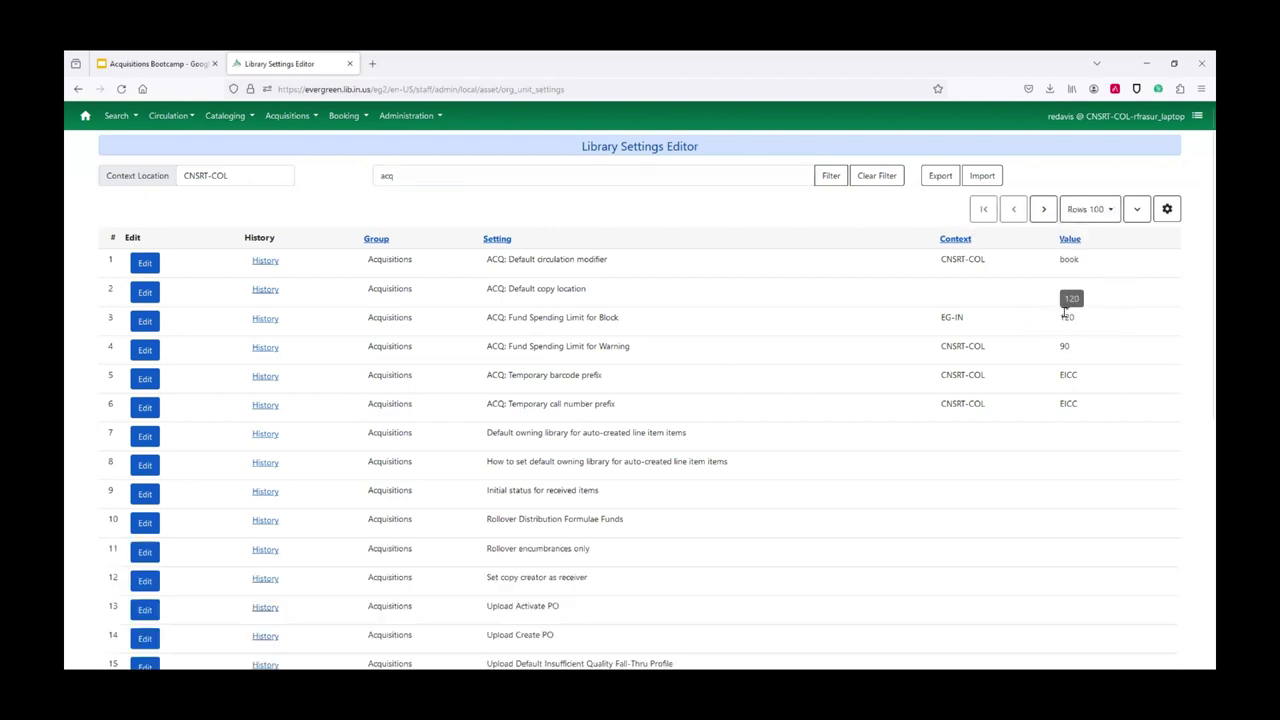
pyautogui.click(1169, 209)
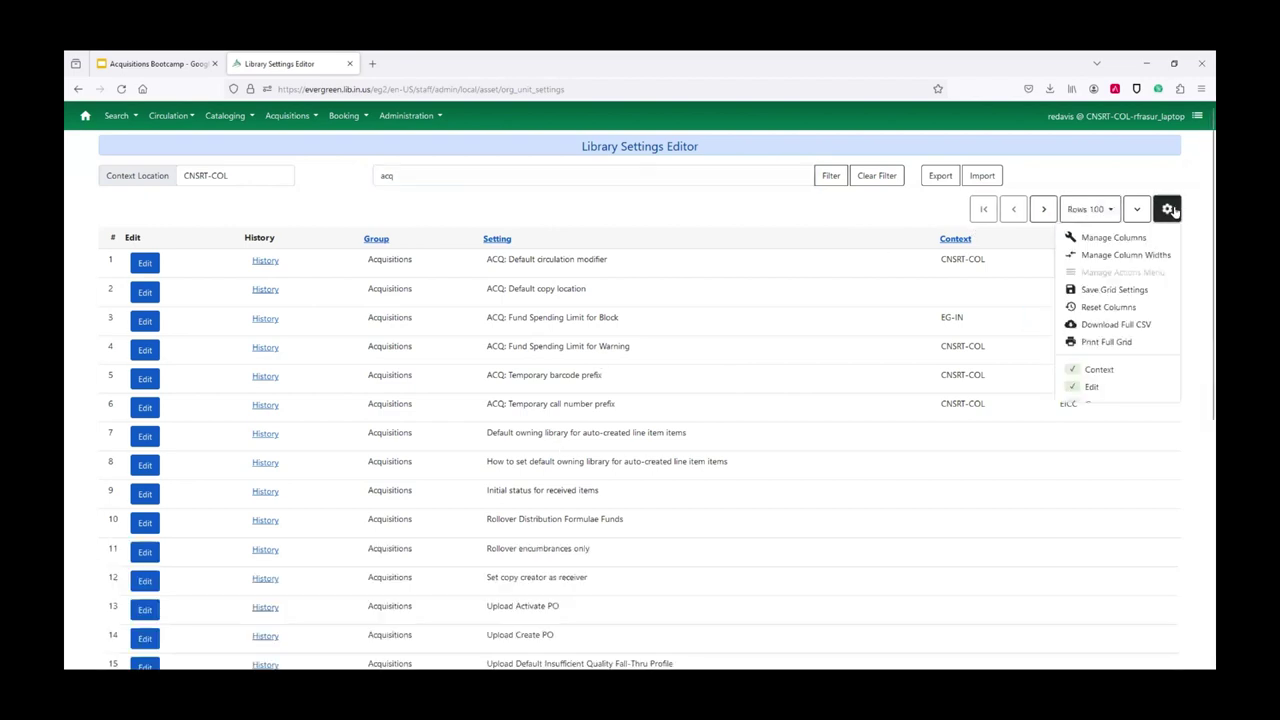
pyautogui.click(1118, 290)
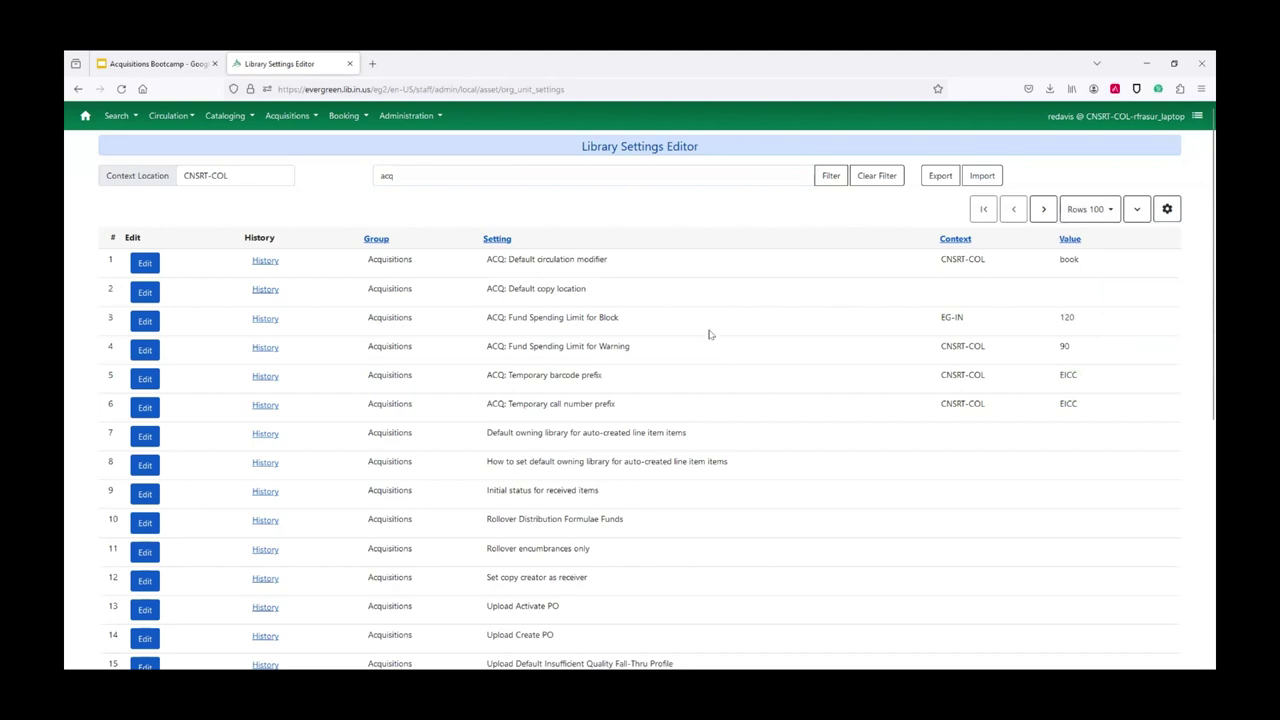
# Look through the acquisitions-related library settings with their contexts and values, and return to the Administrative Setup slide.
pyautogui.scroll(-5, 720, 320)
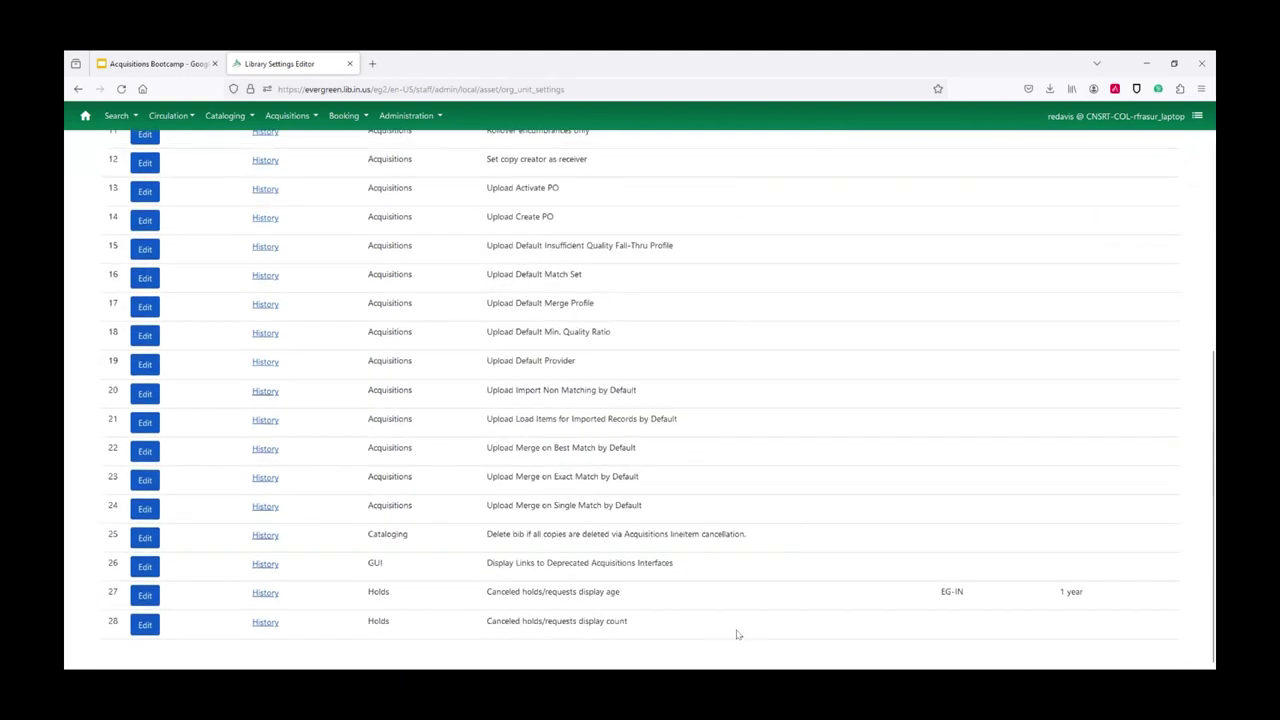
pyautogui.scroll(5, 636, 608)
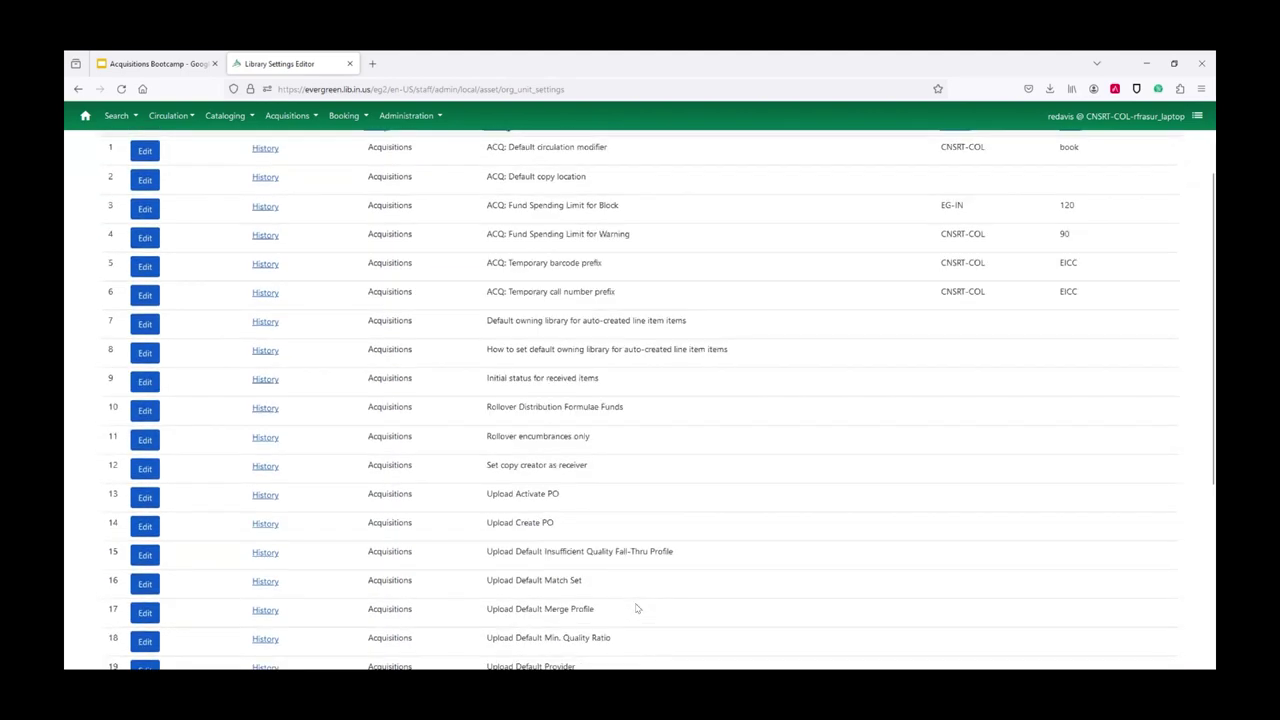
pyautogui.scroll(2, 1100, 388)
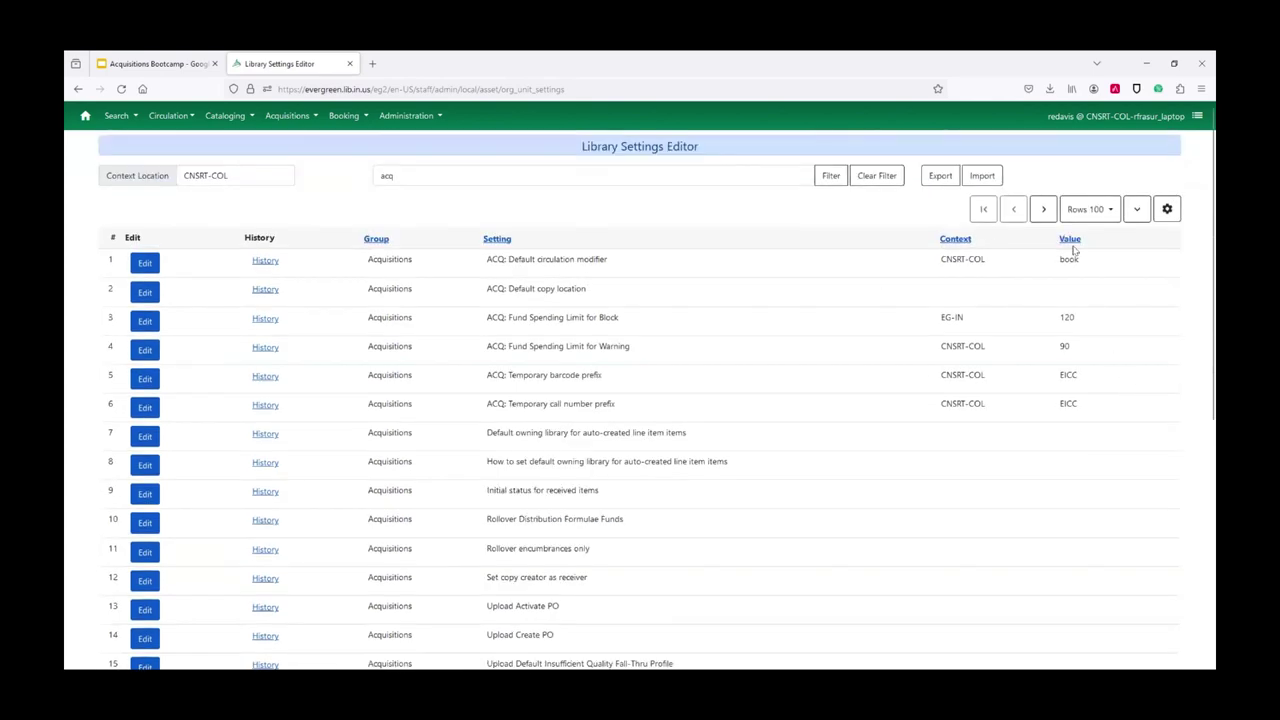
pyautogui.scroll(-5, 1120, 409)
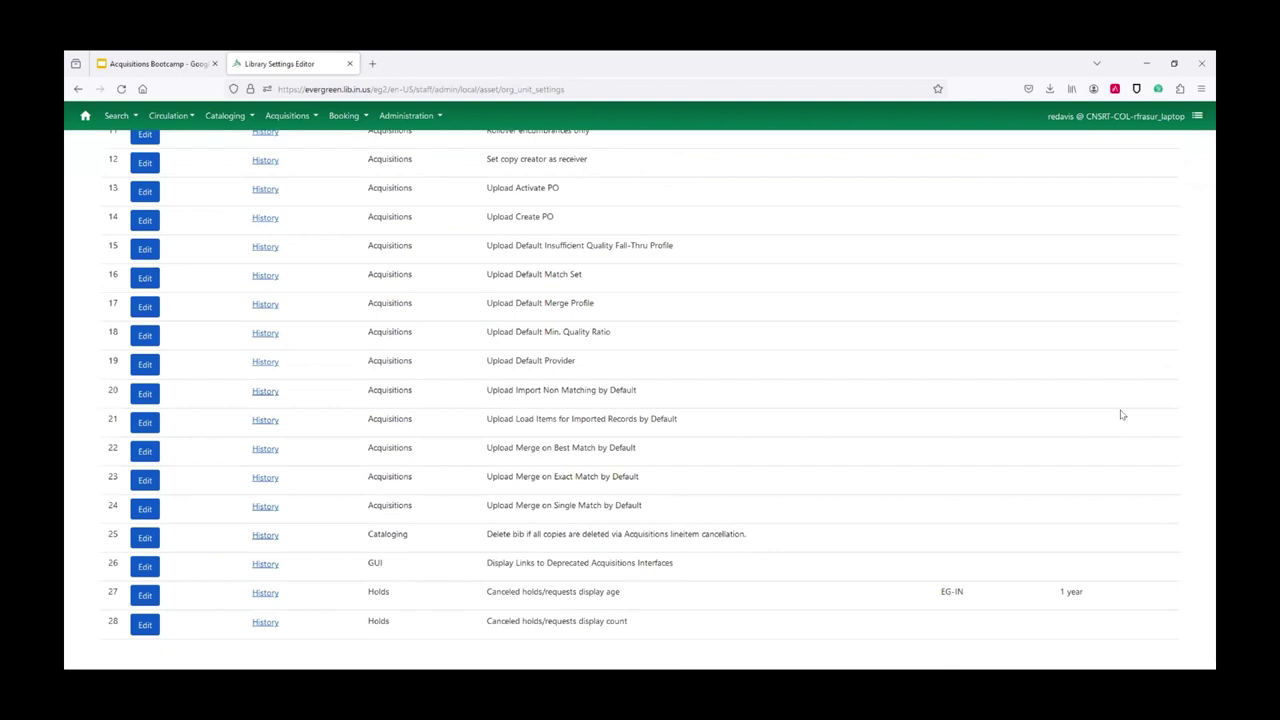
pyautogui.scroll(4, 989, 439)
pyautogui.click(179, 66)
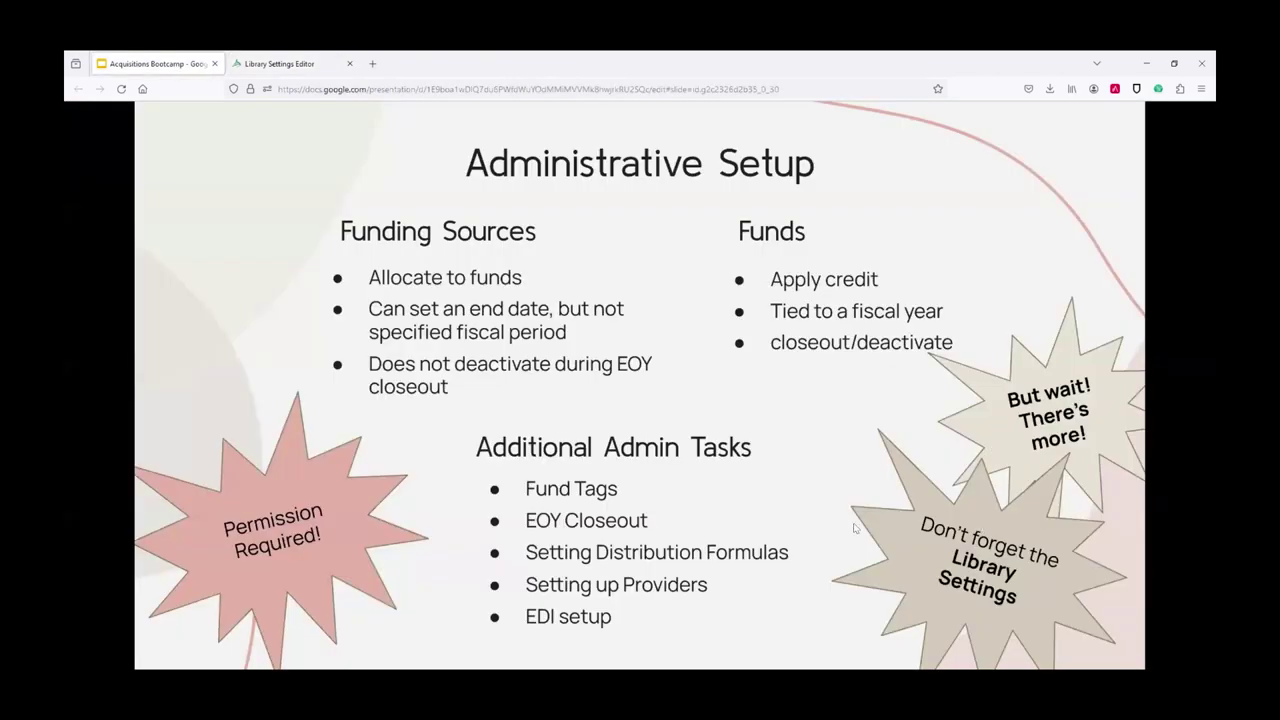